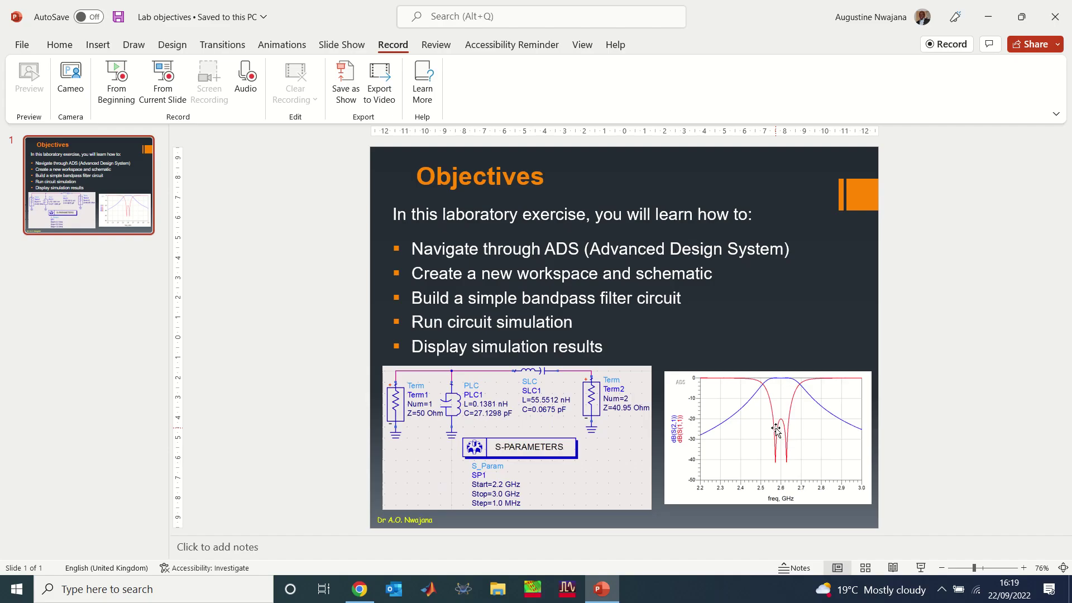
# Step: Launch Advanced Design System 2022 from the desktop and dismiss its Get Started window
pyautogui.click(992, 15)
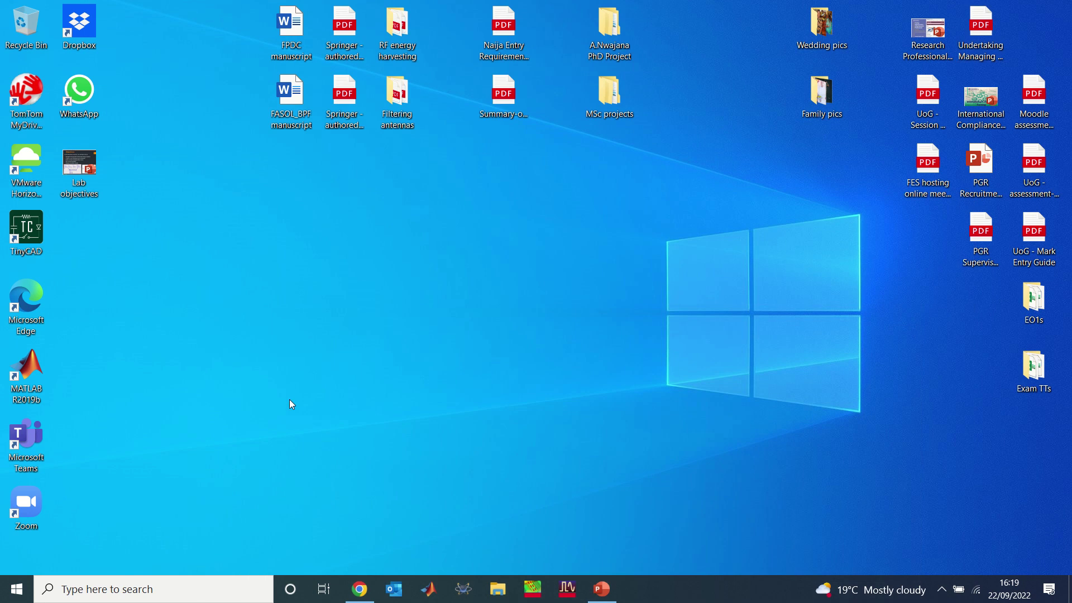
pyautogui.click(171, 591)
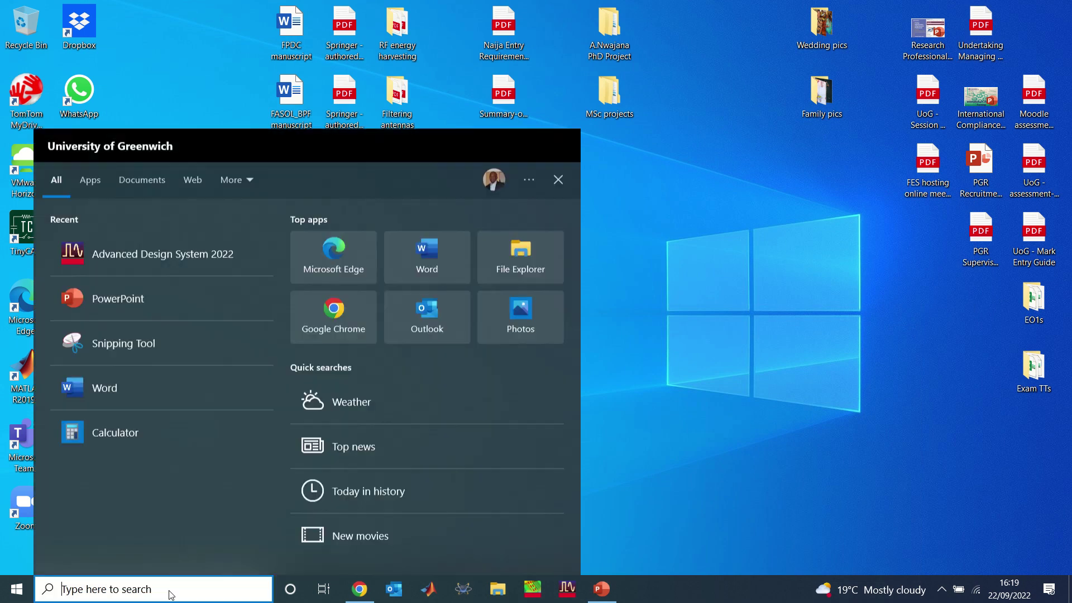
pyautogui.write('ads')
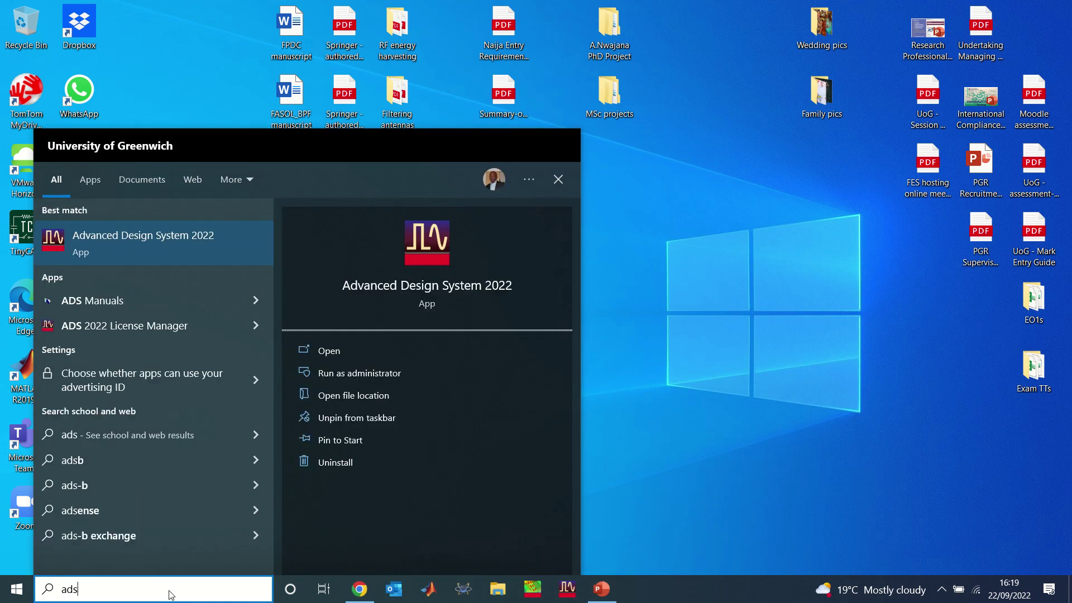
pyautogui.click(184, 254)
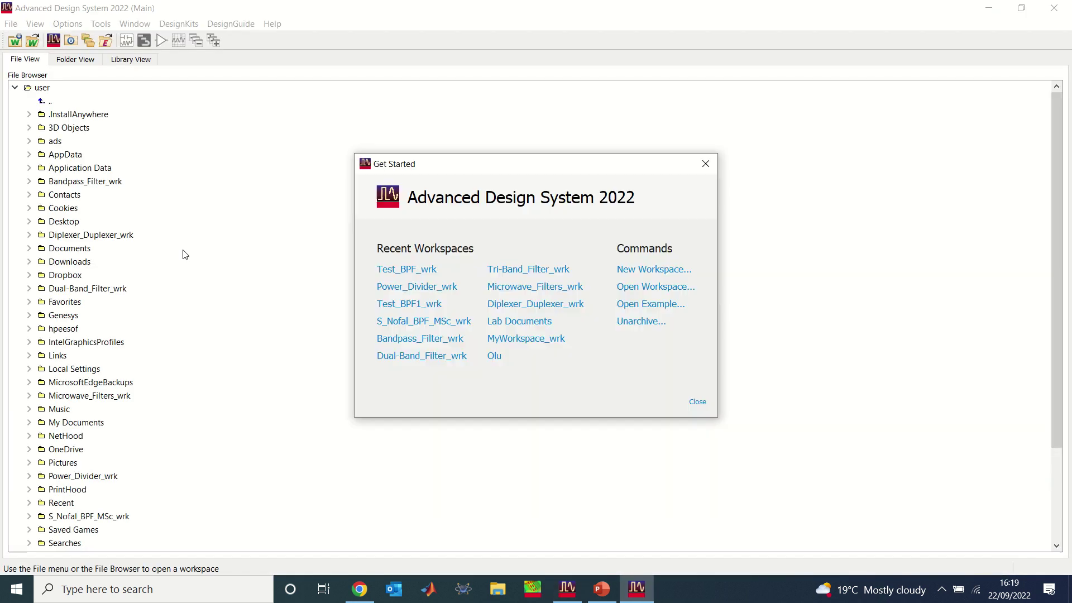
pyautogui.click(706, 165)
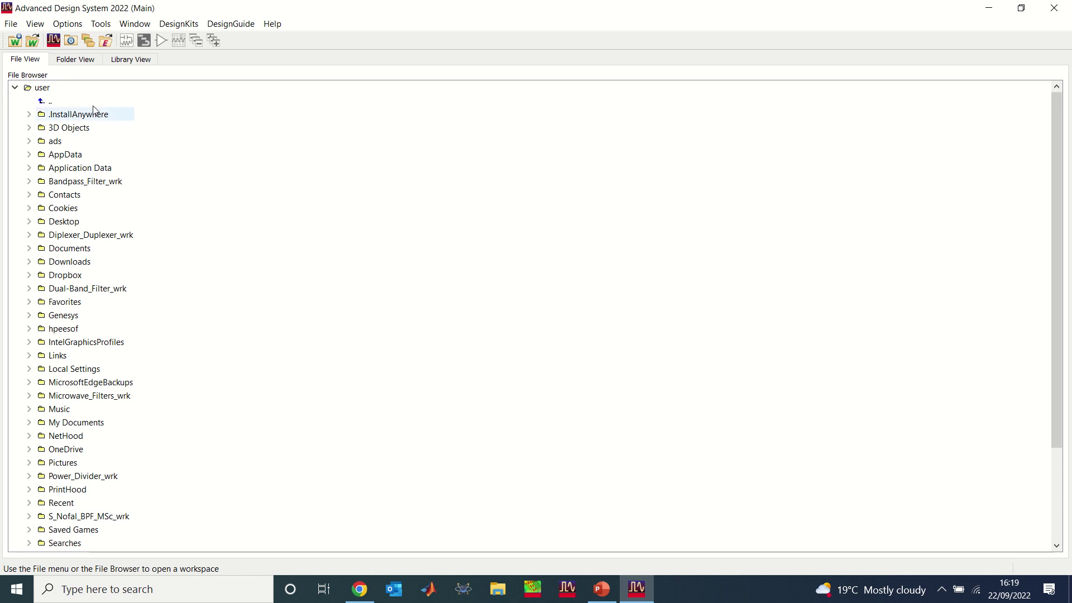
# Step: Create a new workspace named Test_BPF1_wrk in C:\Users\user
pyautogui.click(10, 24)
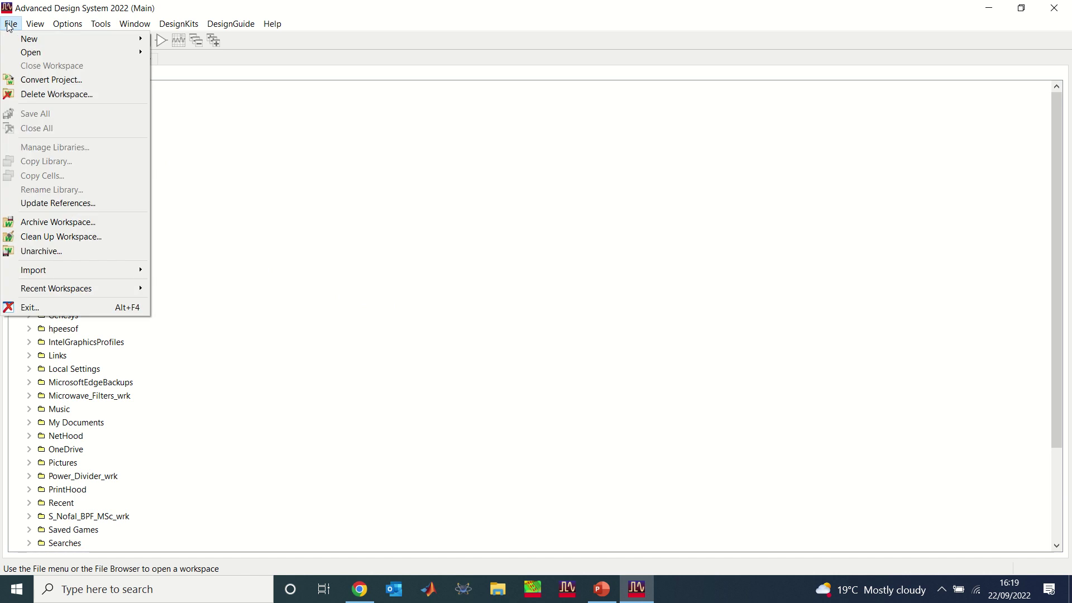
pyautogui.moveTo(65, 39)
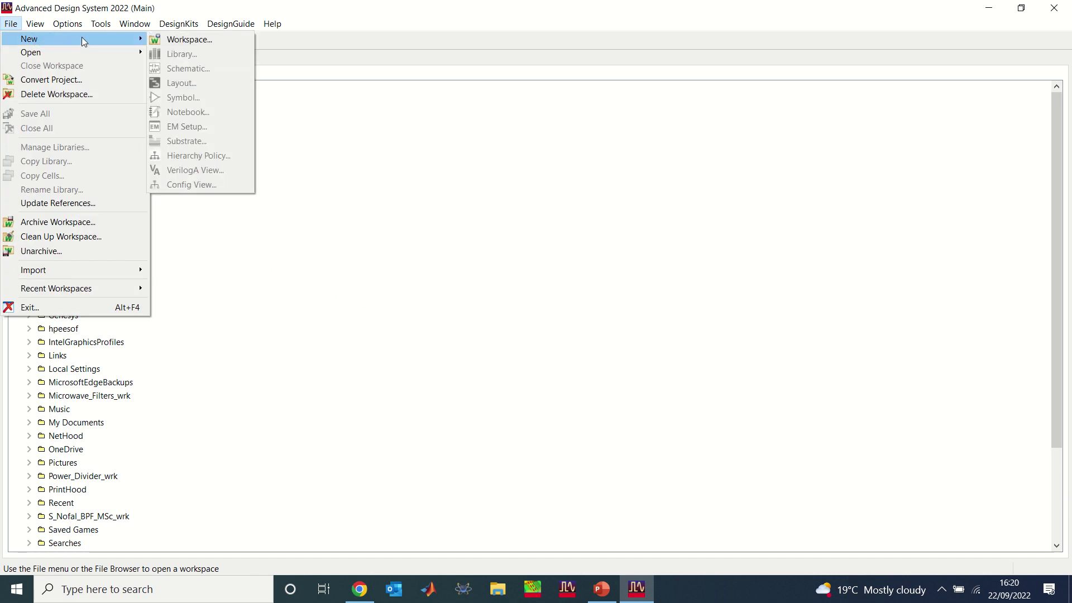
pyautogui.click(189, 39)
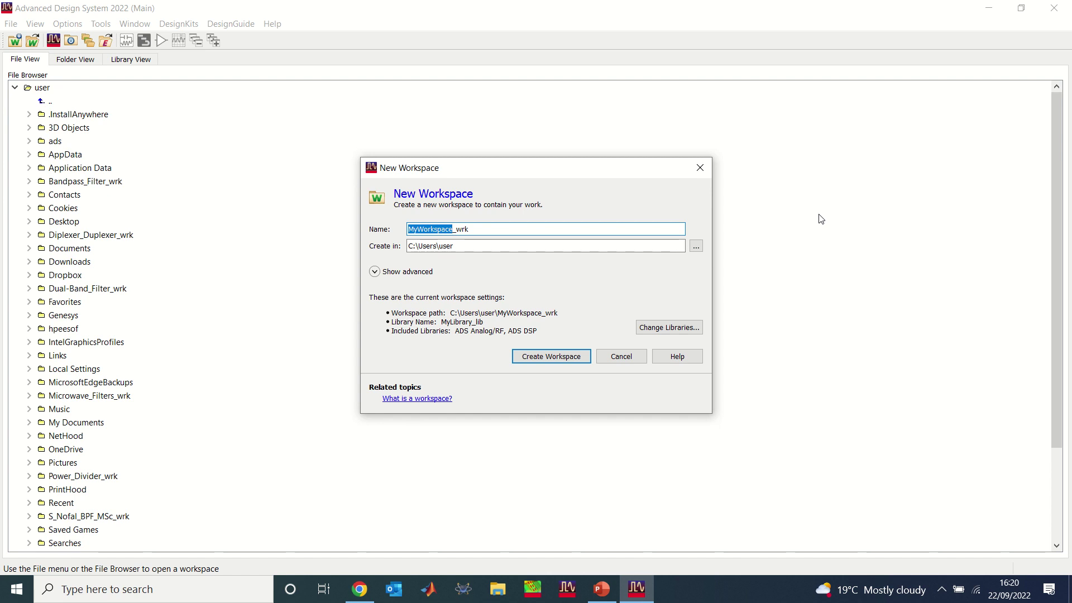
pyautogui.write('Test_B')
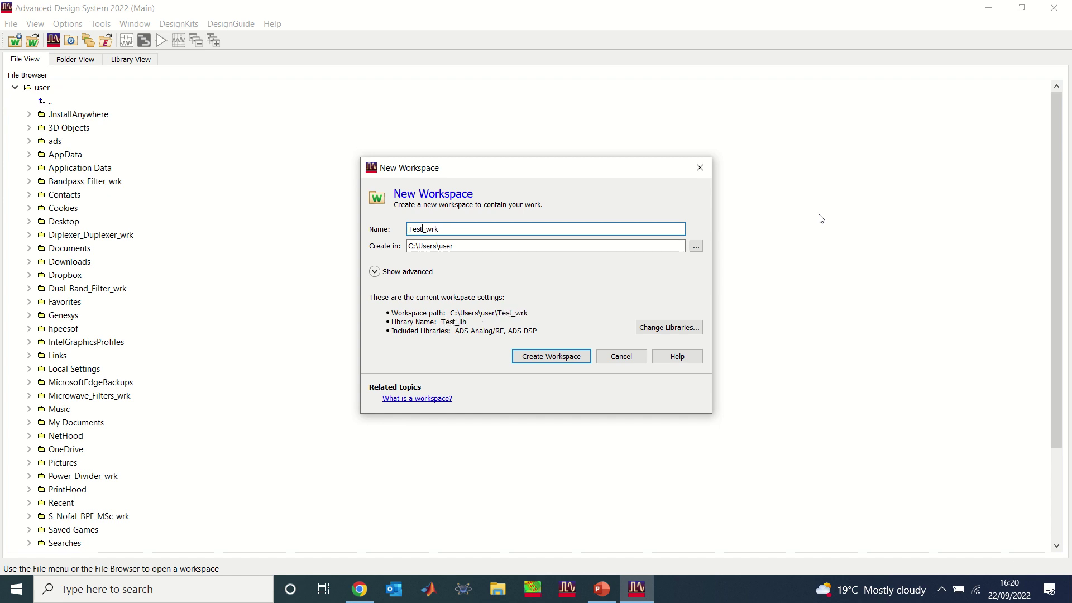
pyautogui.write('PF')
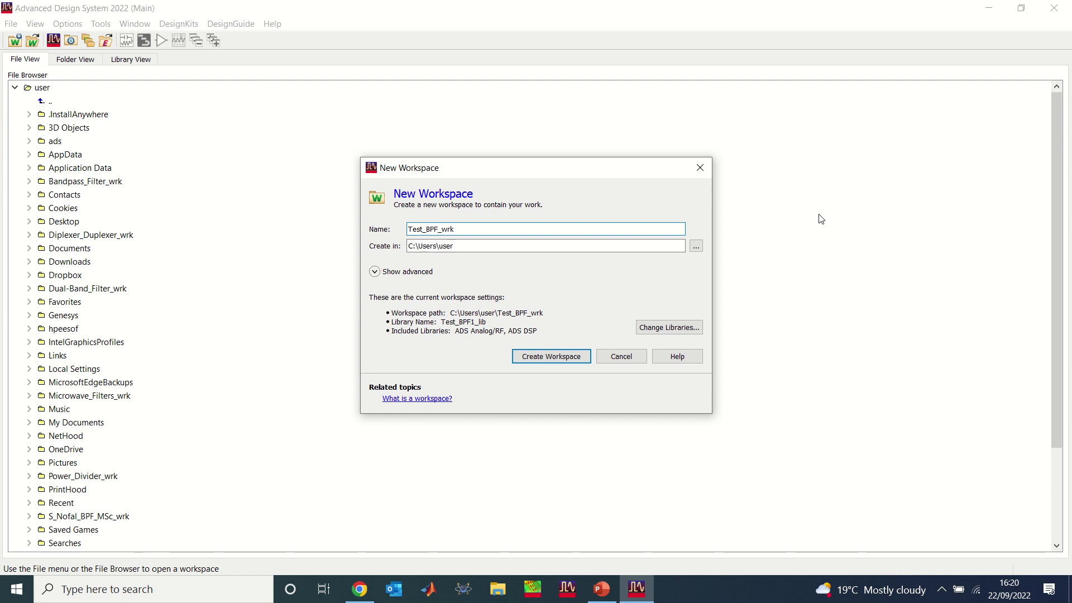
pyautogui.write('1')
pyautogui.click(540, 363)
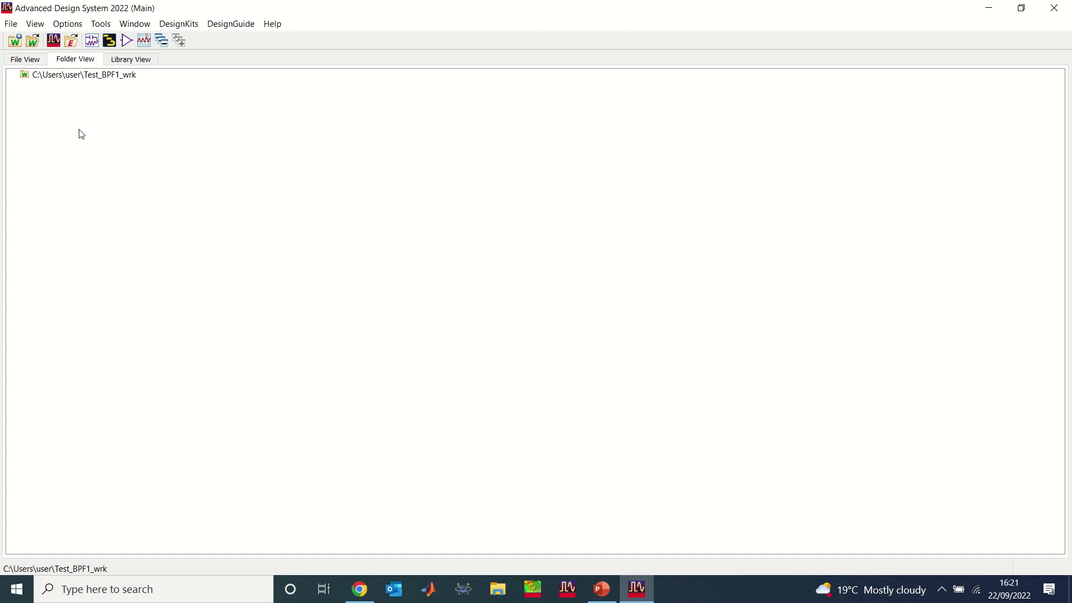
pyautogui.click(11, 25)
pyautogui.moveTo(44, 40)
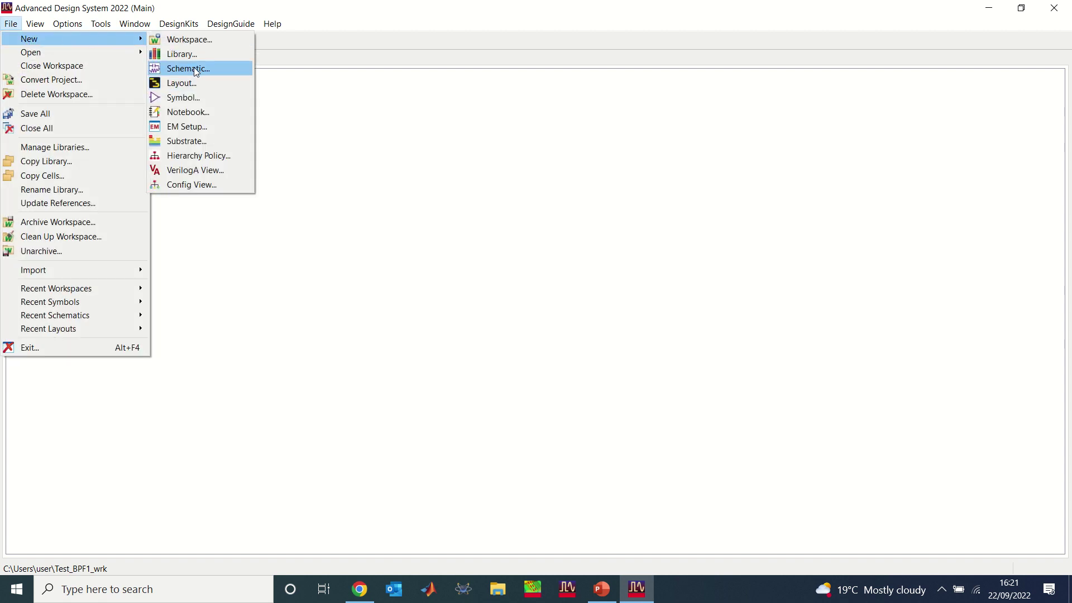
pyautogui.press('Escape')
pyautogui.press('Escape')
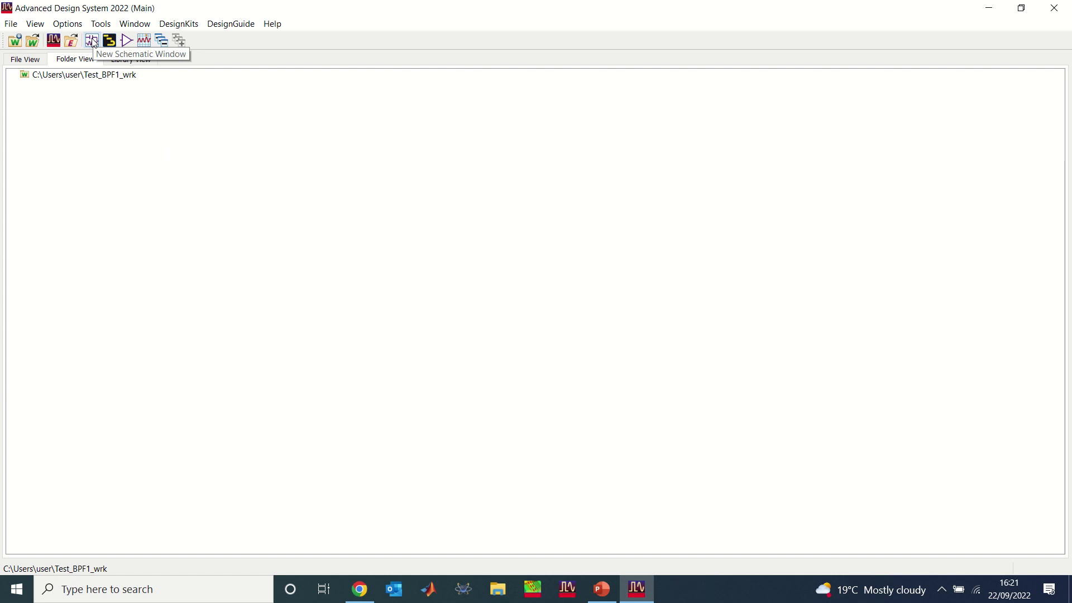
# Step: Create a new schematic in the Test_BPF1_lib library with the cell name Cct_BPF
pyautogui.click(93, 41)
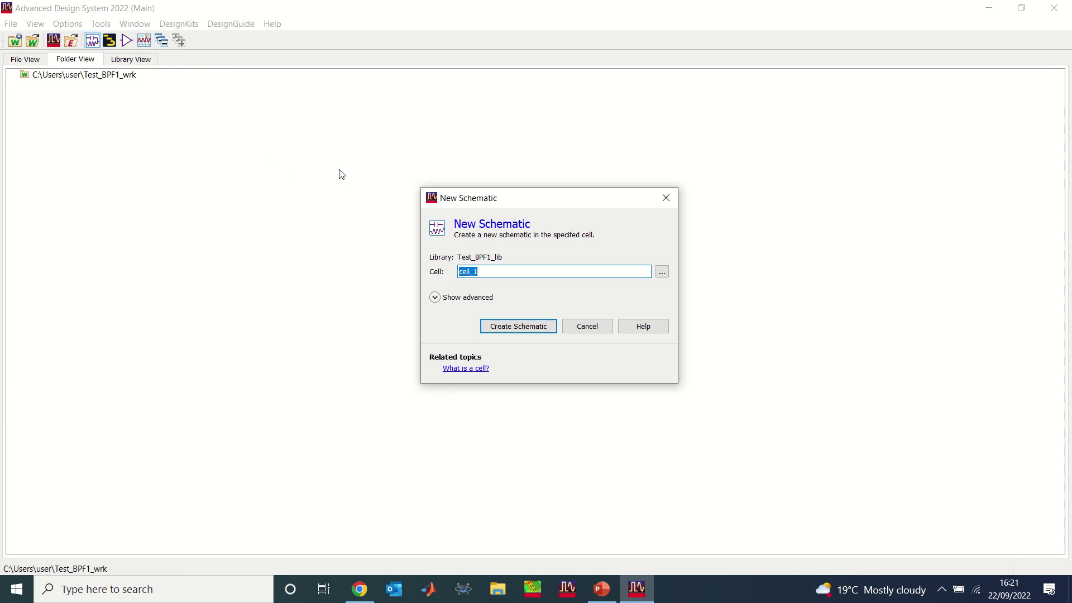
pyautogui.write('Cct_BPF')
pyautogui.click(523, 331)
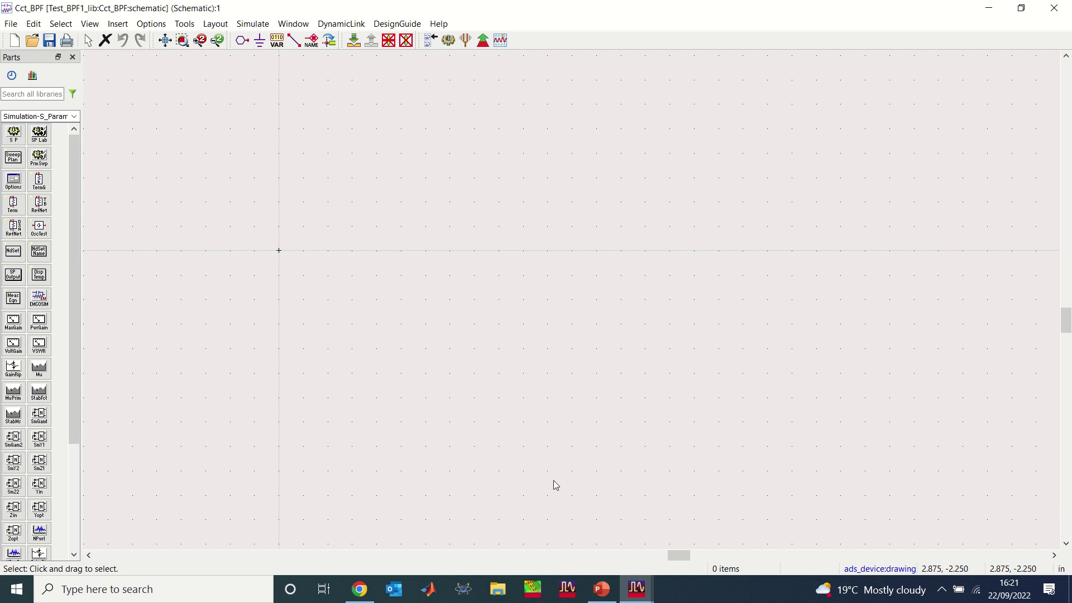
# Step: Check the reference circuit on the PowerPoint slide and load the Lumped-Components parts for the schematic
pyautogui.click(600, 533)
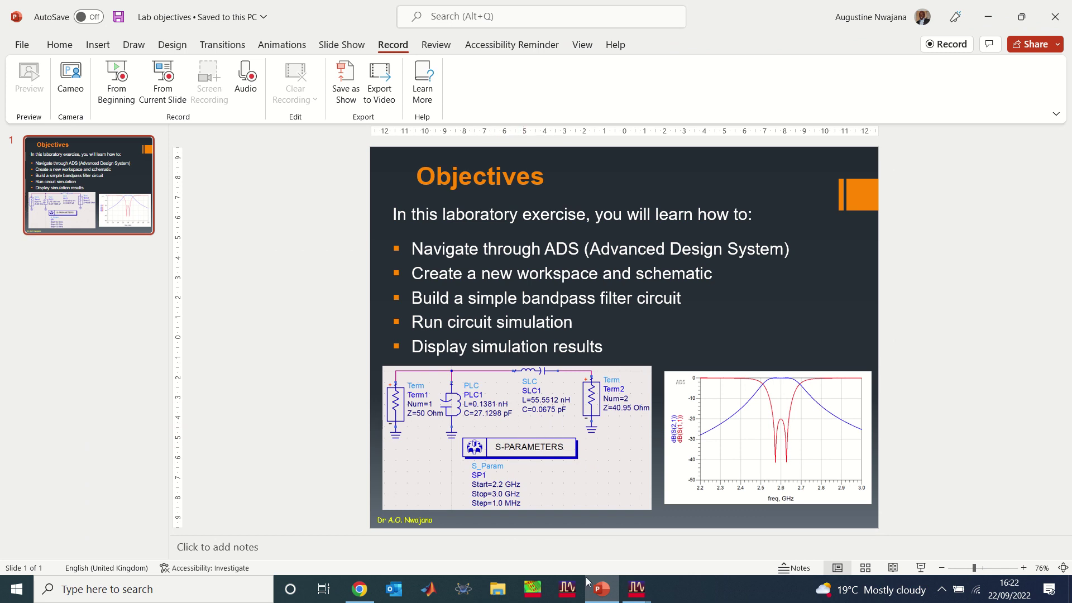
pyautogui.click(600, 597)
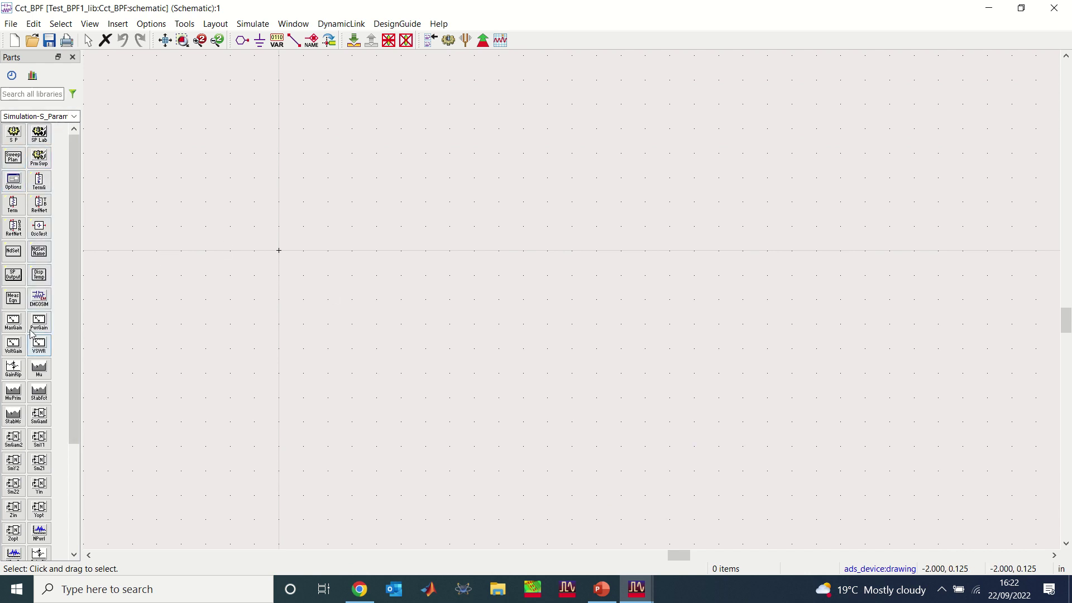
pyautogui.click(74, 117)
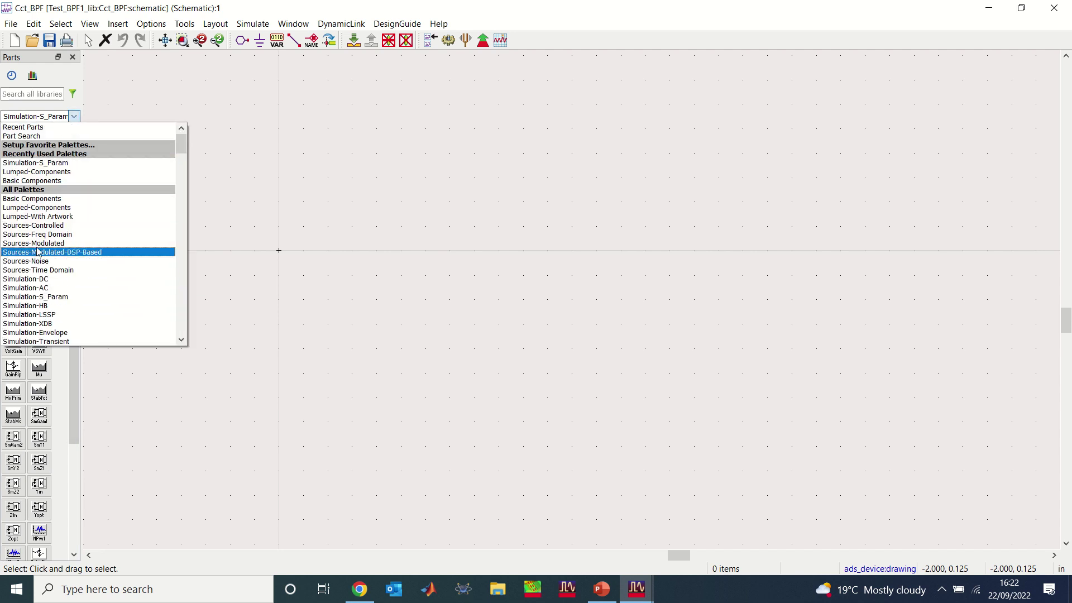
pyautogui.click(39, 173)
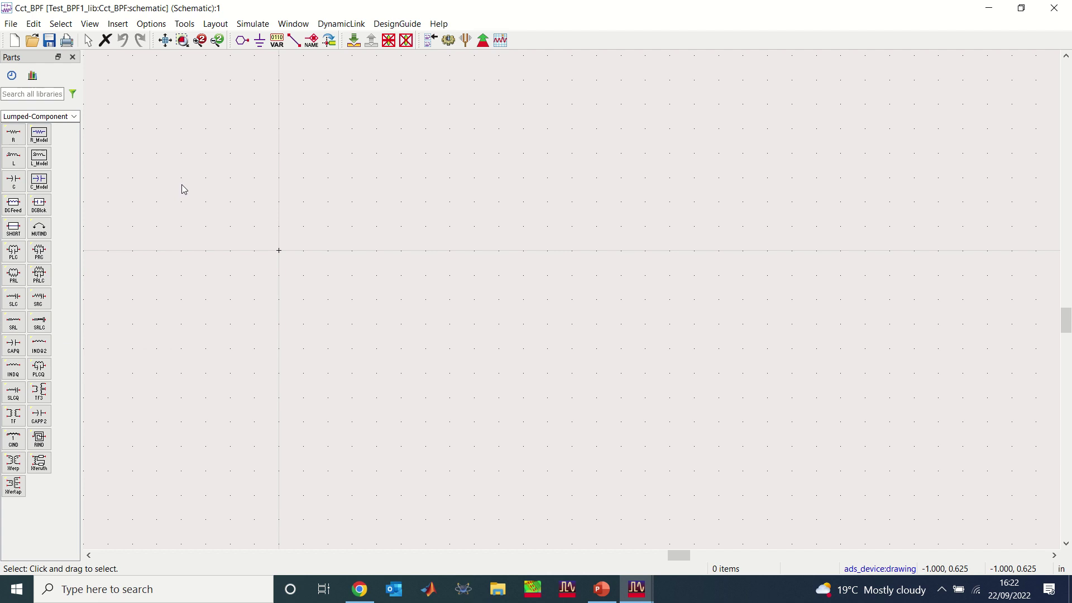
# Step: Review the target circuit in PowerPoint and place a PLC parallel resonator below and right of the schematic origin
pyautogui.click(598, 598)
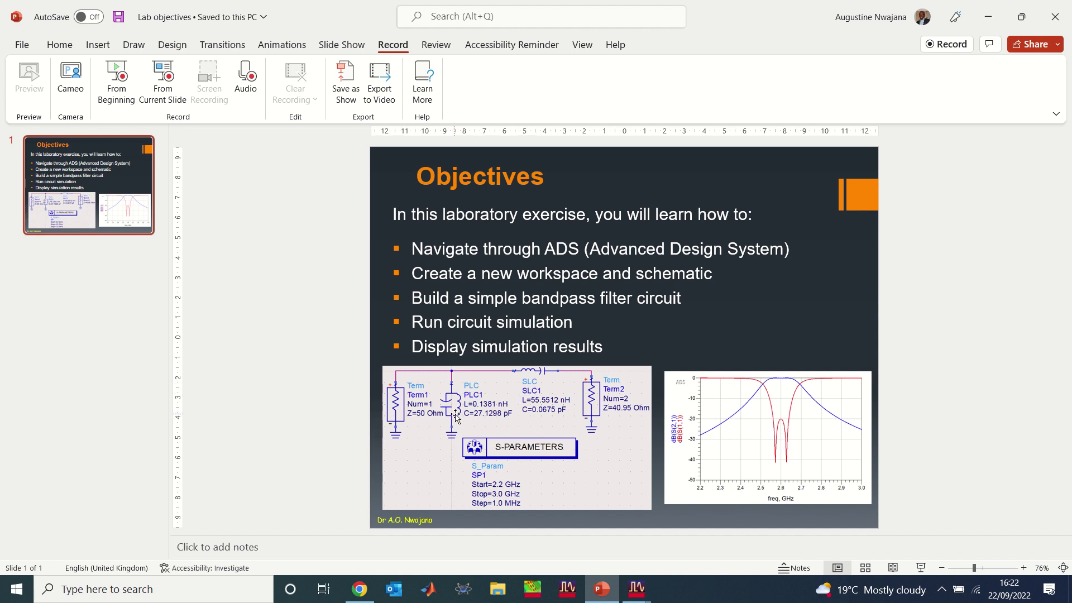
pyautogui.click(987, 20)
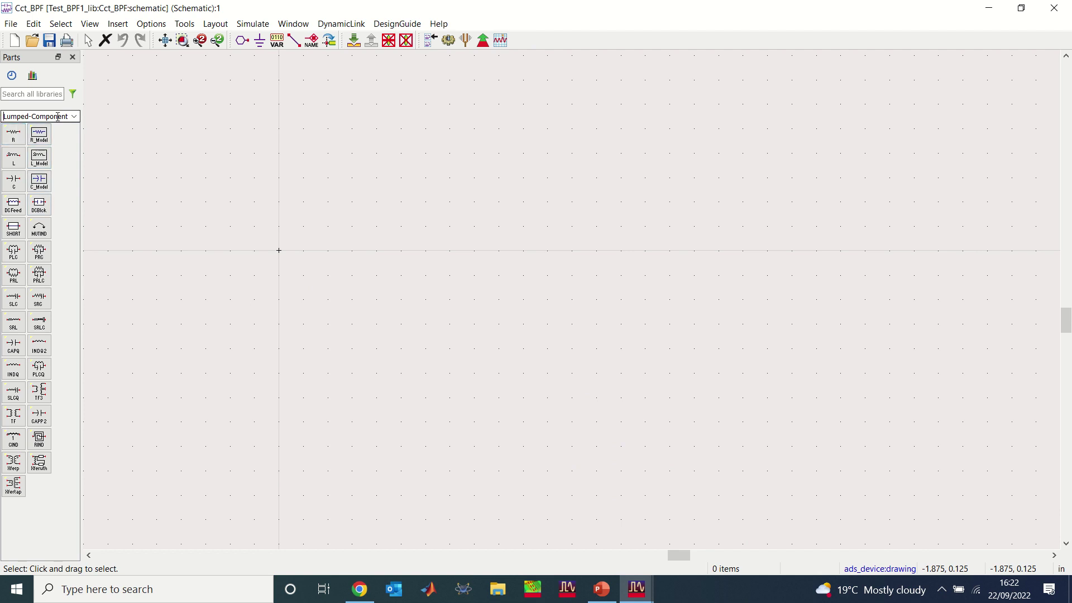
pyautogui.click(14, 258)
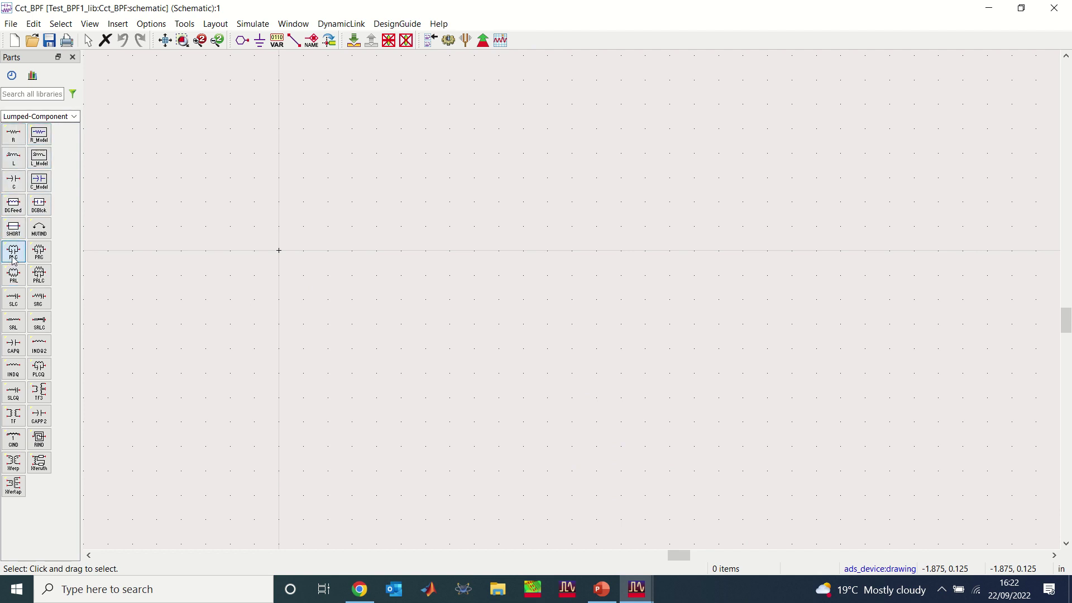
pyautogui.click(390, 289)
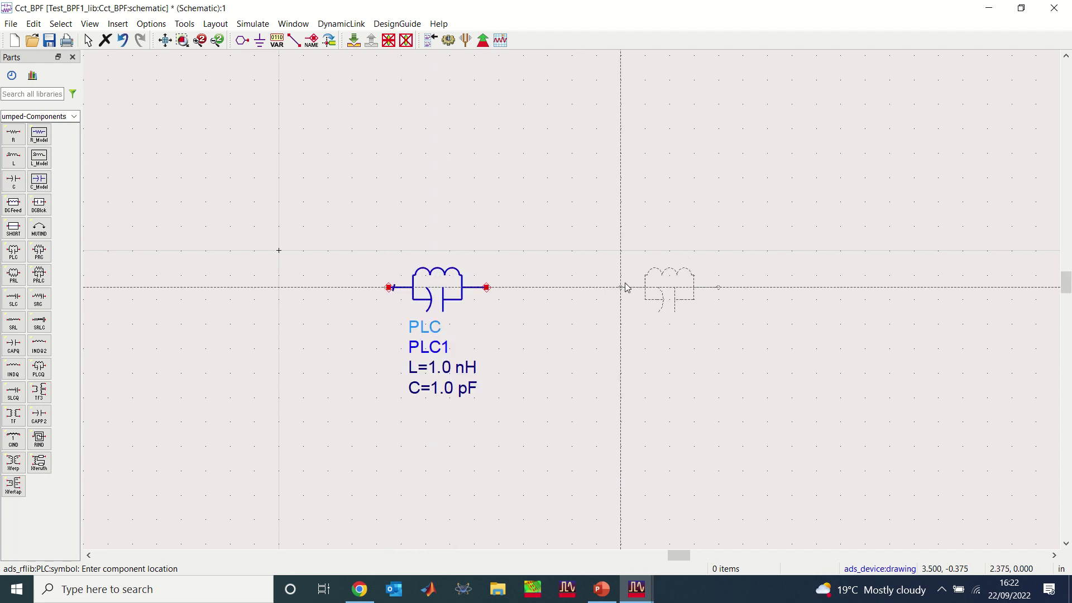
# Step: Place a second PLC component to the right of the first, end placement, and delete the duplicate
pyautogui.click(568, 287)
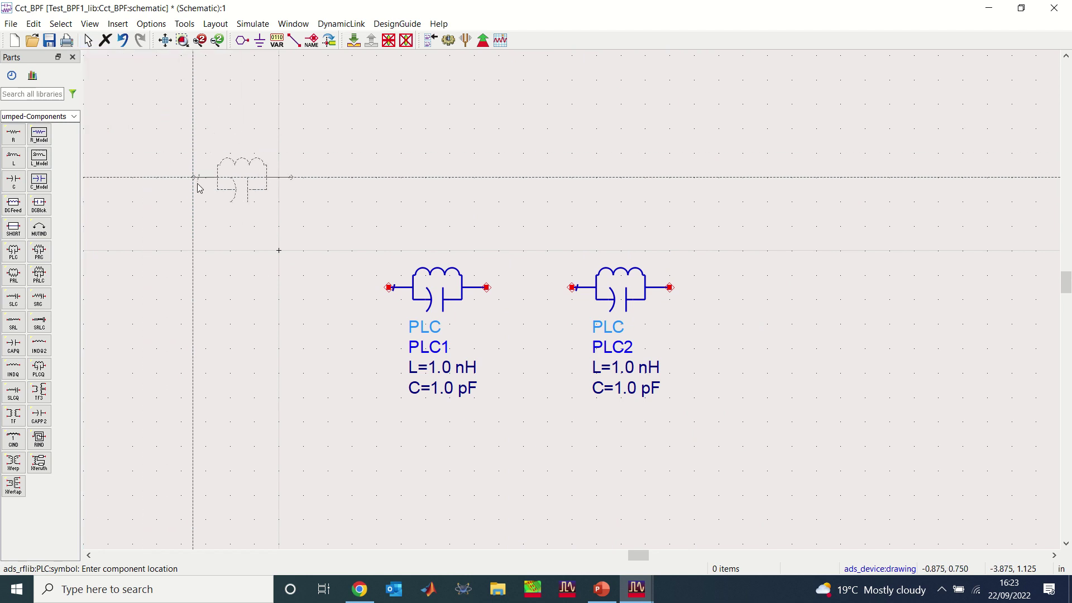
pyautogui.press('Escape')
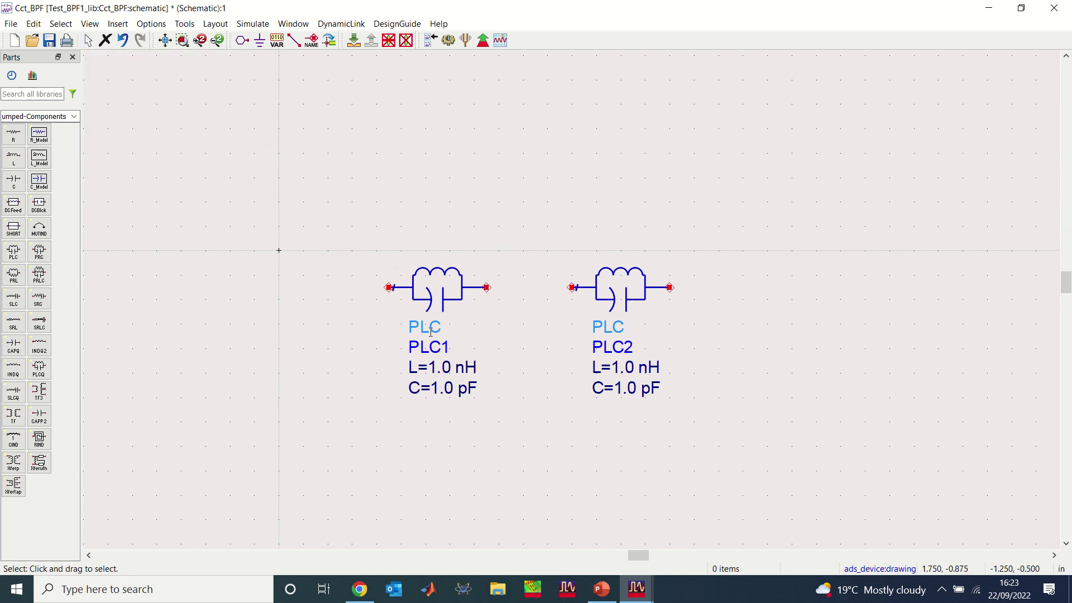
pyautogui.click(619, 294)
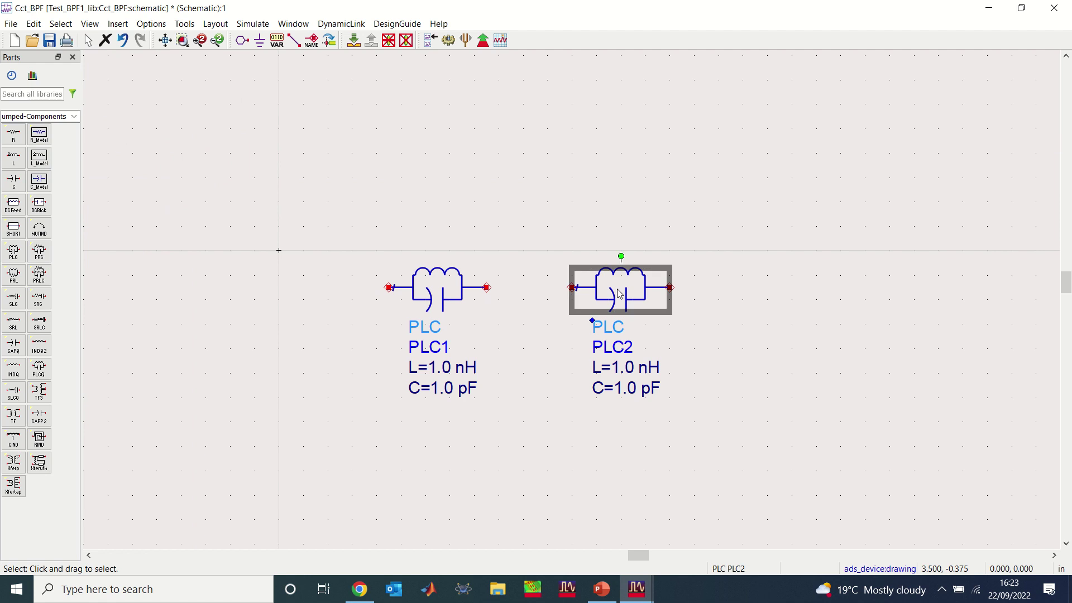
pyautogui.press('Delete')
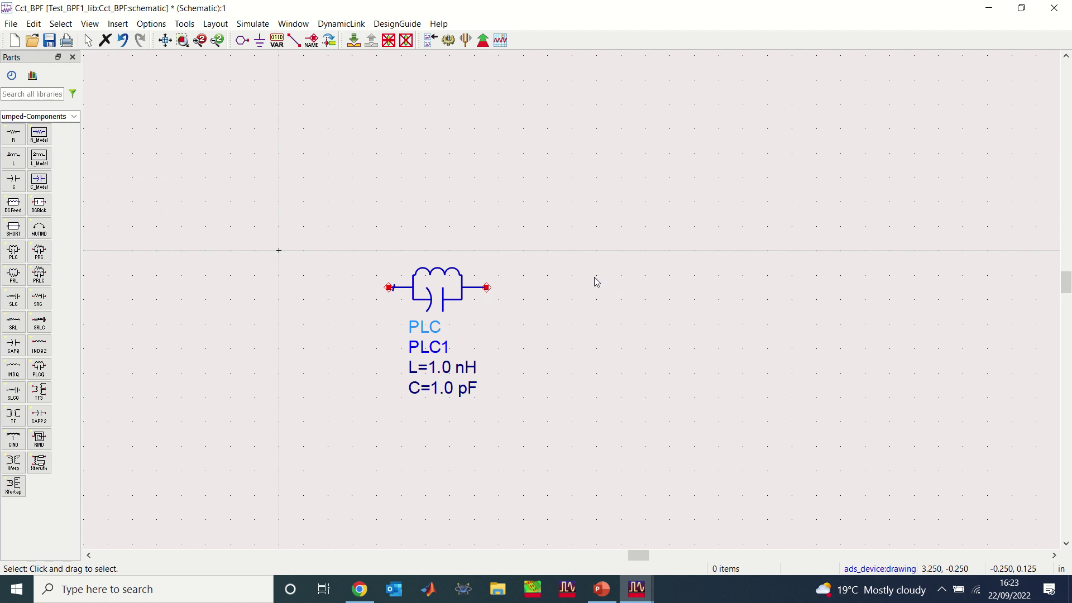
# Step: Rotate the PLC component to a vertical orientation, as in the reference circuit on the PowerPoint slide
pyautogui.click(603, 591)
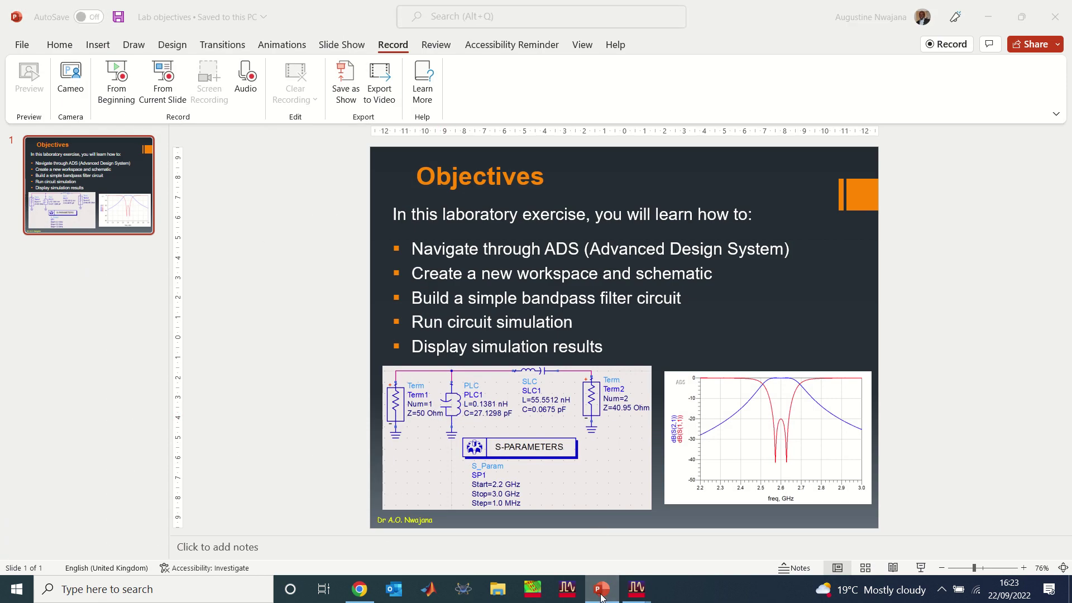
pyautogui.click(636, 589)
pyautogui.click(438, 297)
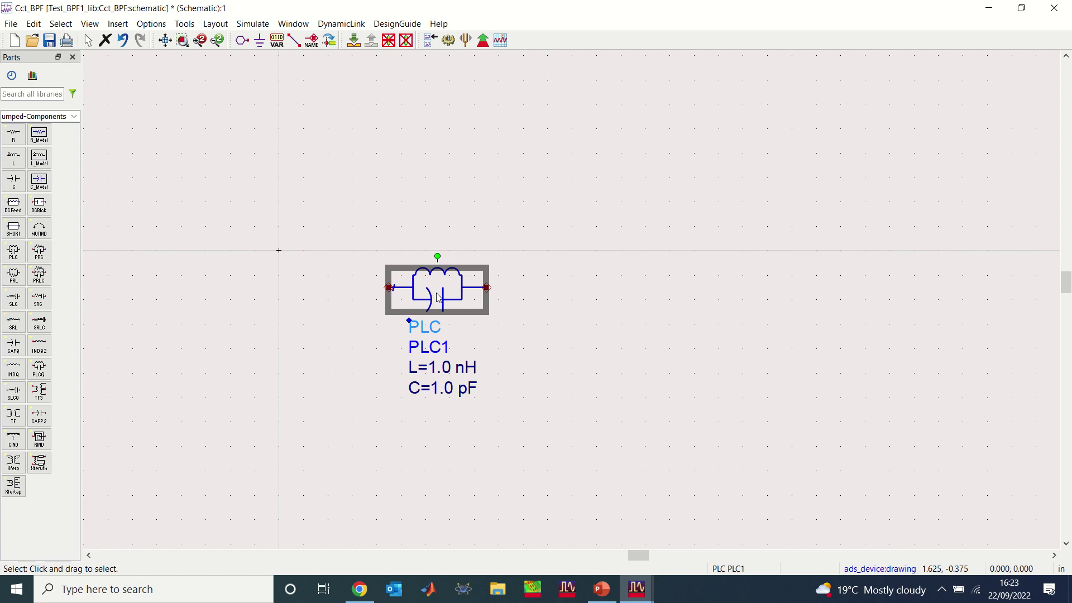
pyautogui.rightClick(439, 297)
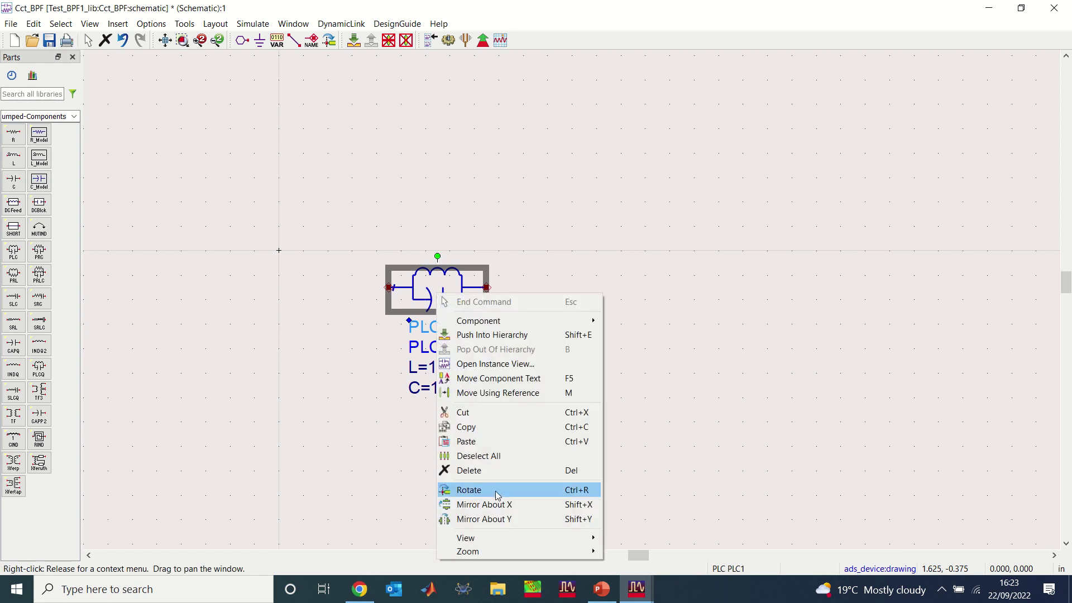
pyautogui.click(575, 492)
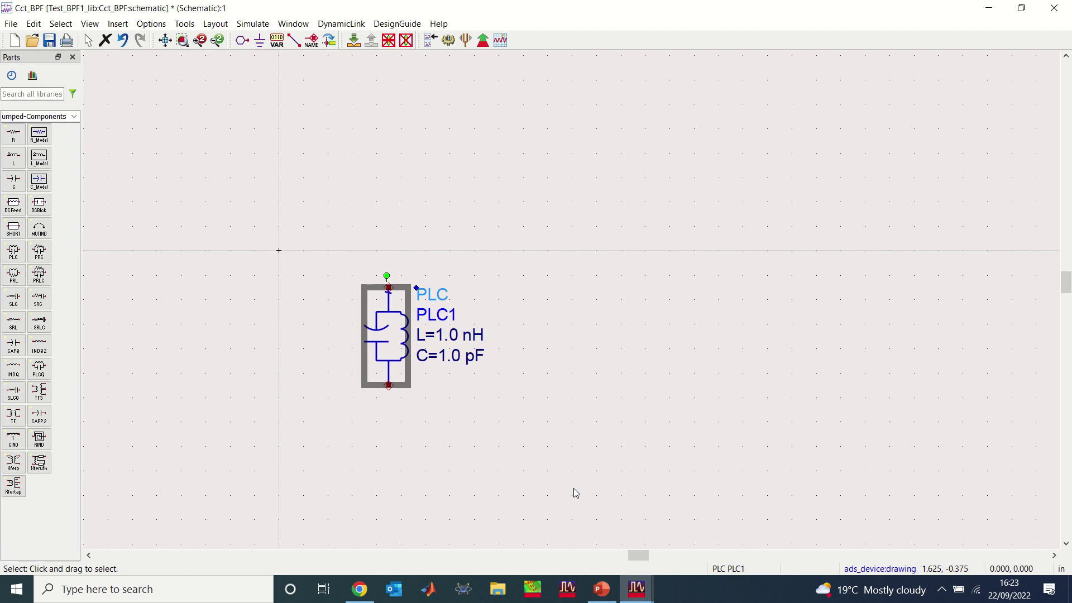
pyautogui.click(508, 463)
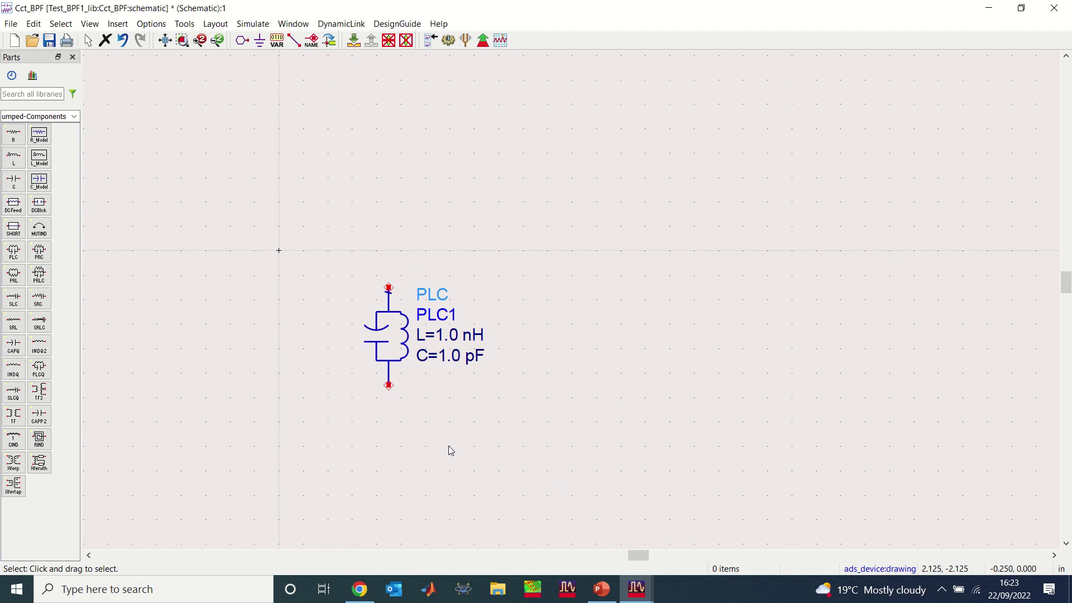
# Step: Place one SLC series resonator horizontally to the upper right of the PLC component
pyautogui.click(13, 299)
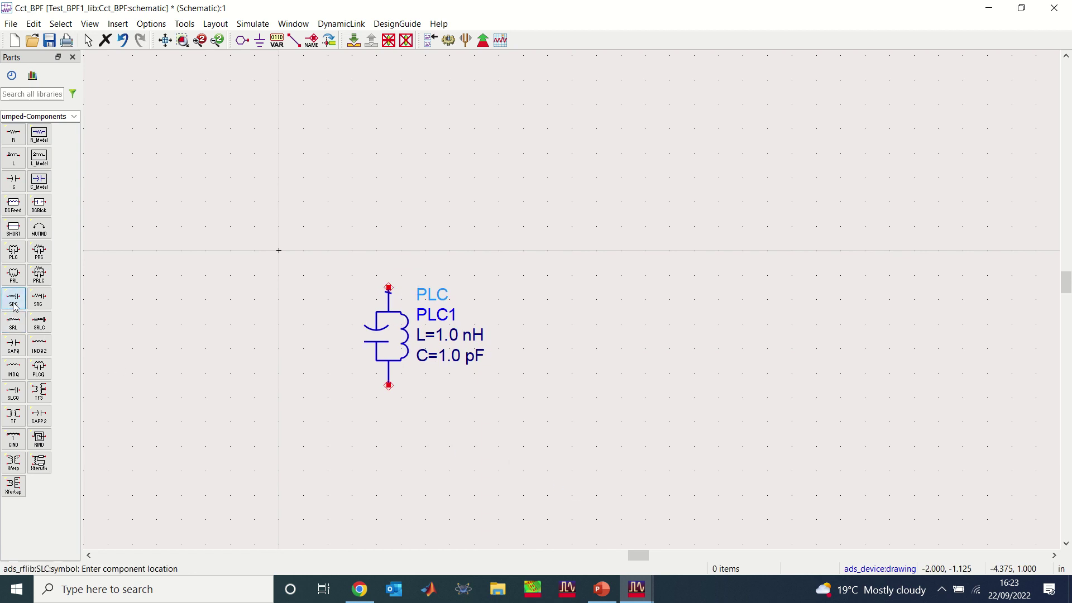
pyautogui.click(574, 264)
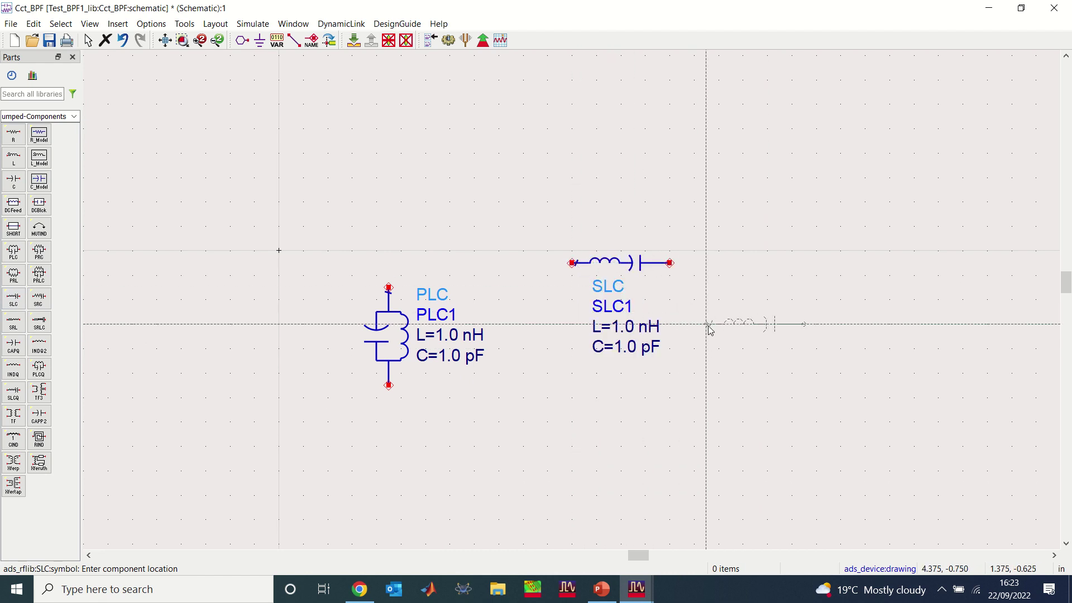
pyautogui.press('Escape')
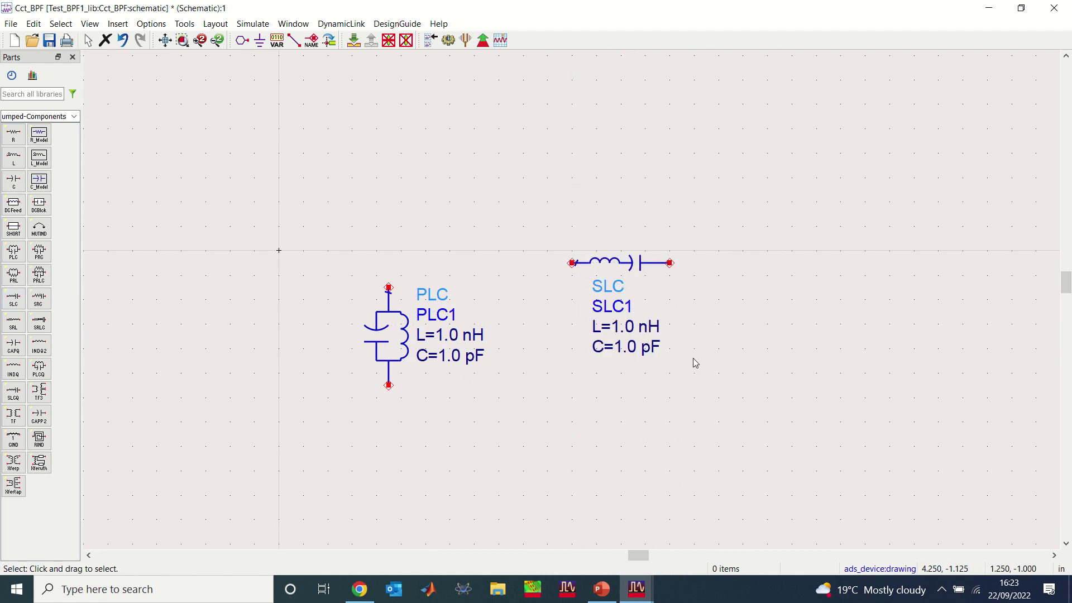
# Step: Check the reference circuit in PowerPoint and place two S-parameter Term components, one left of the PLC and one right of the SLC
pyautogui.click(601, 588)
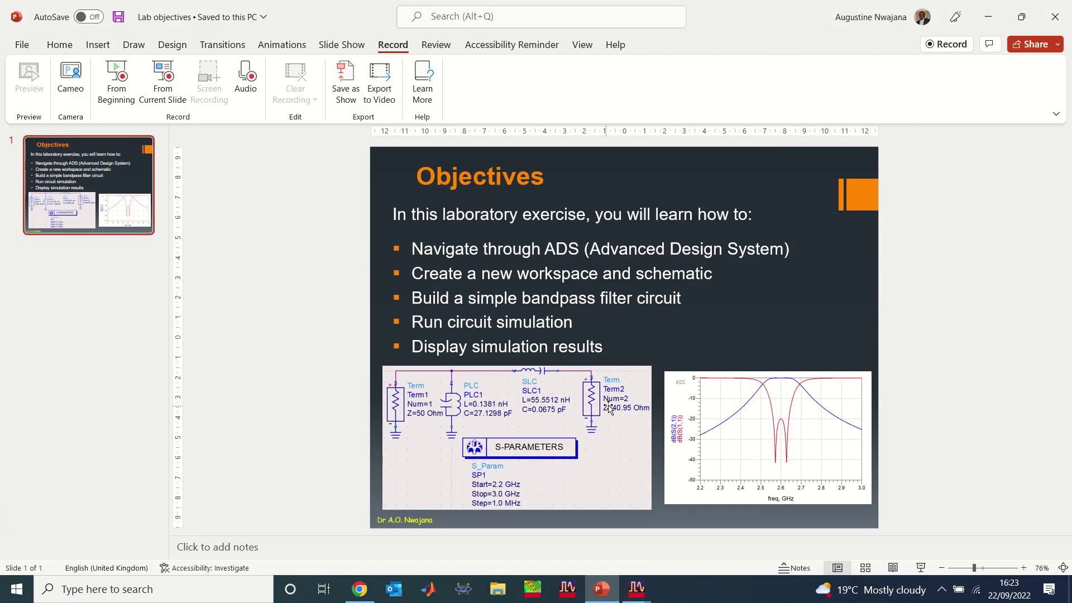
pyautogui.click(991, 14)
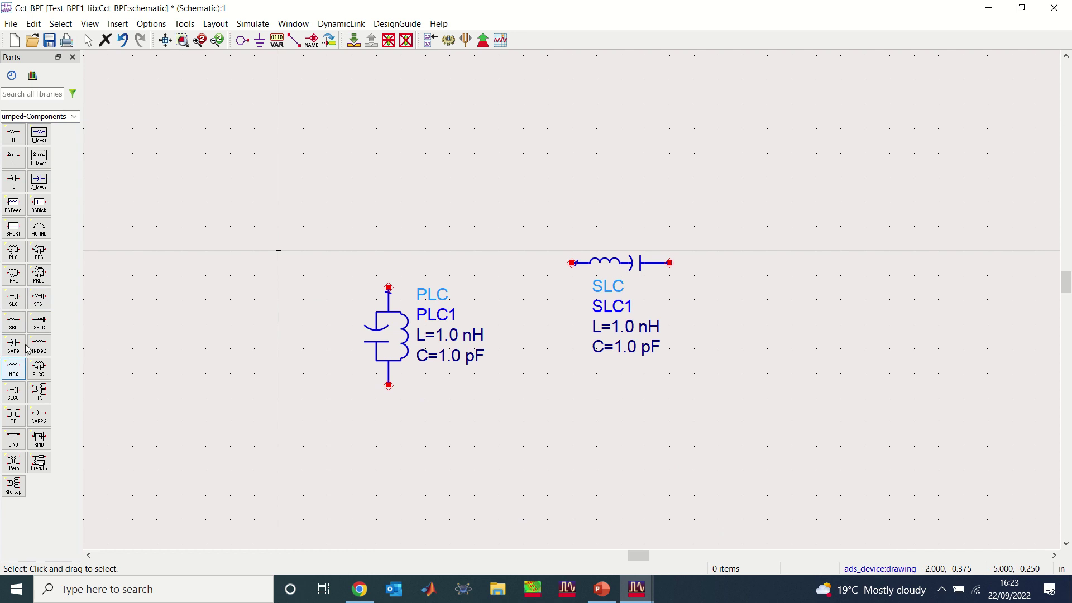
pyautogui.click(74, 117)
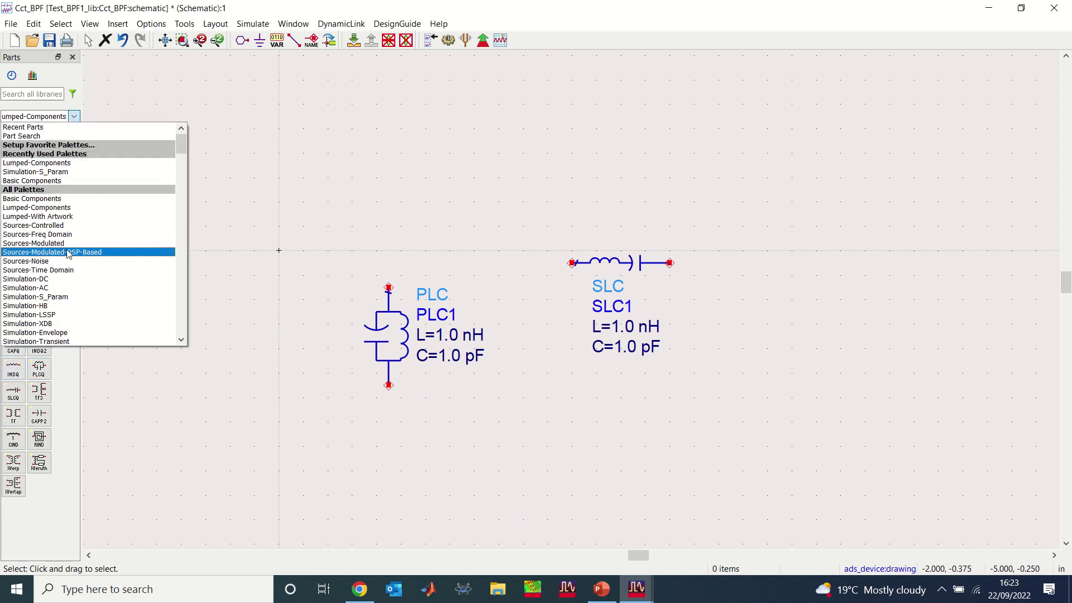
pyautogui.click(56, 173)
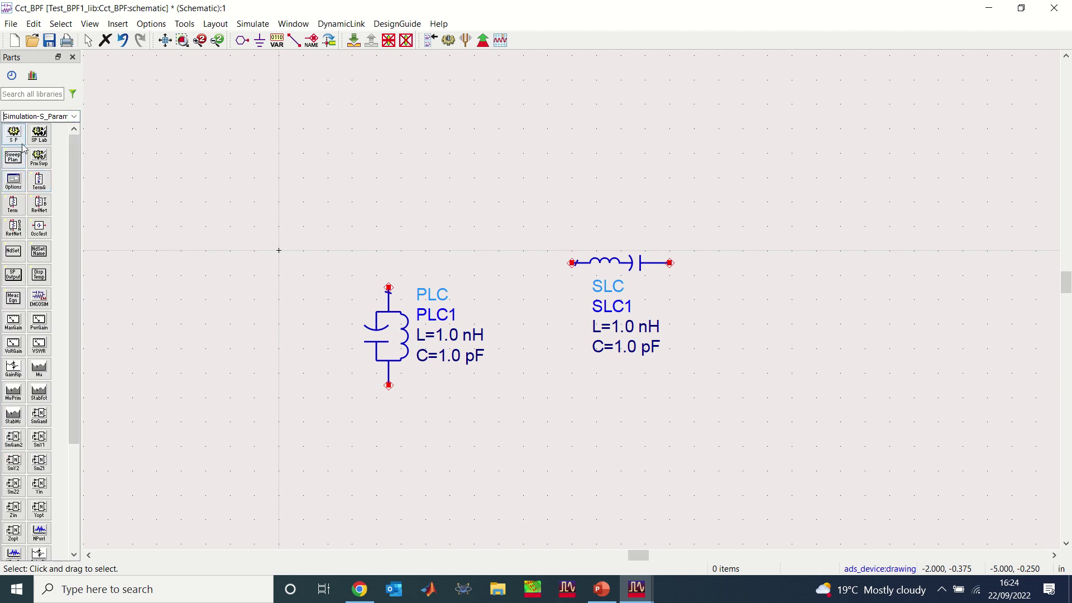
pyautogui.click(13, 205)
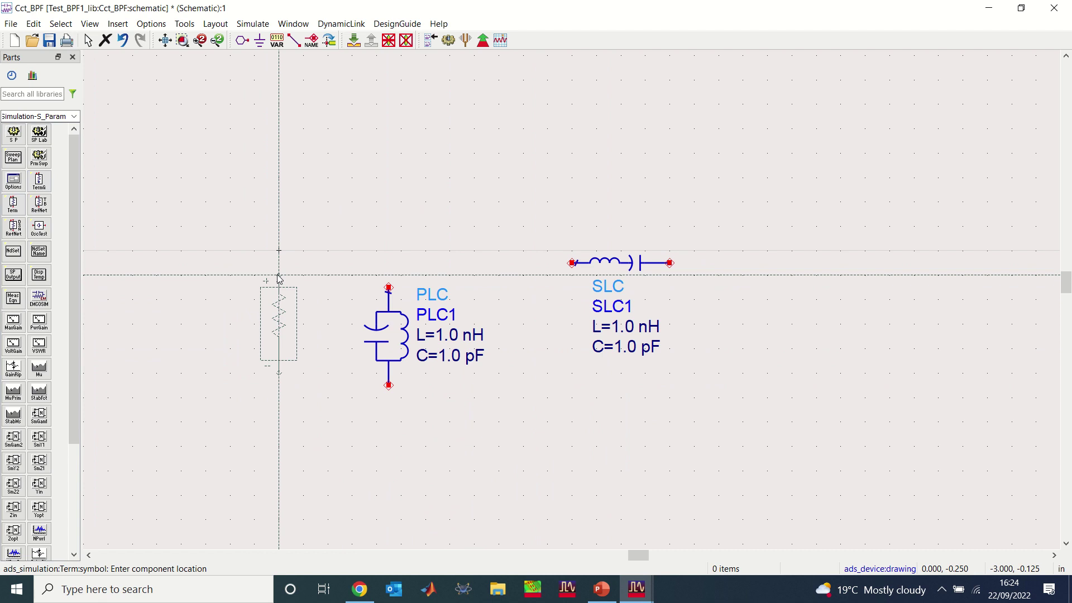
pyautogui.click(279, 276)
pyautogui.click(779, 288)
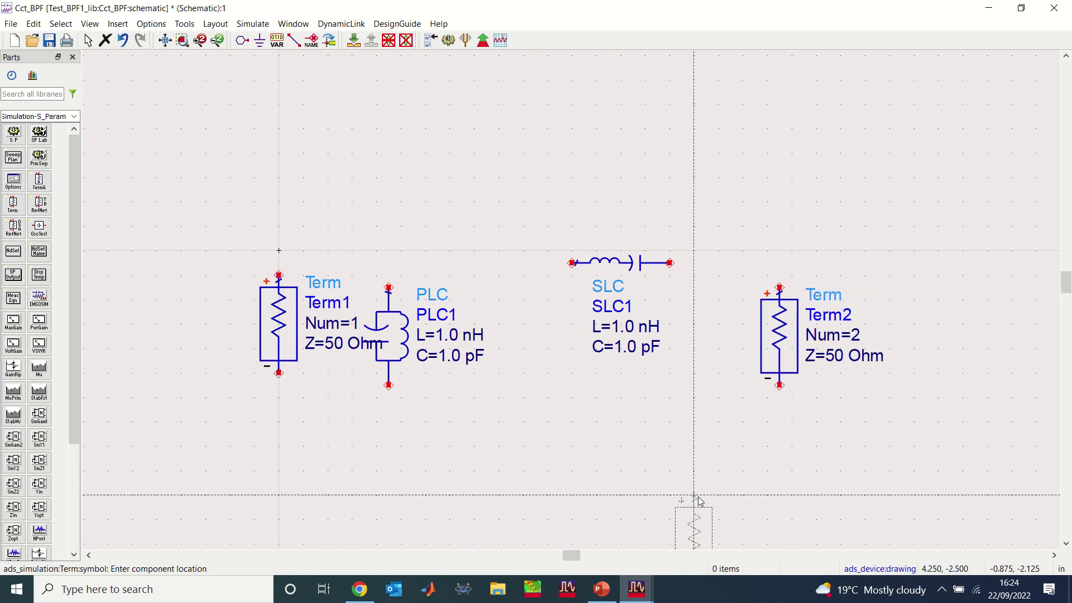
pyautogui.press('Escape')
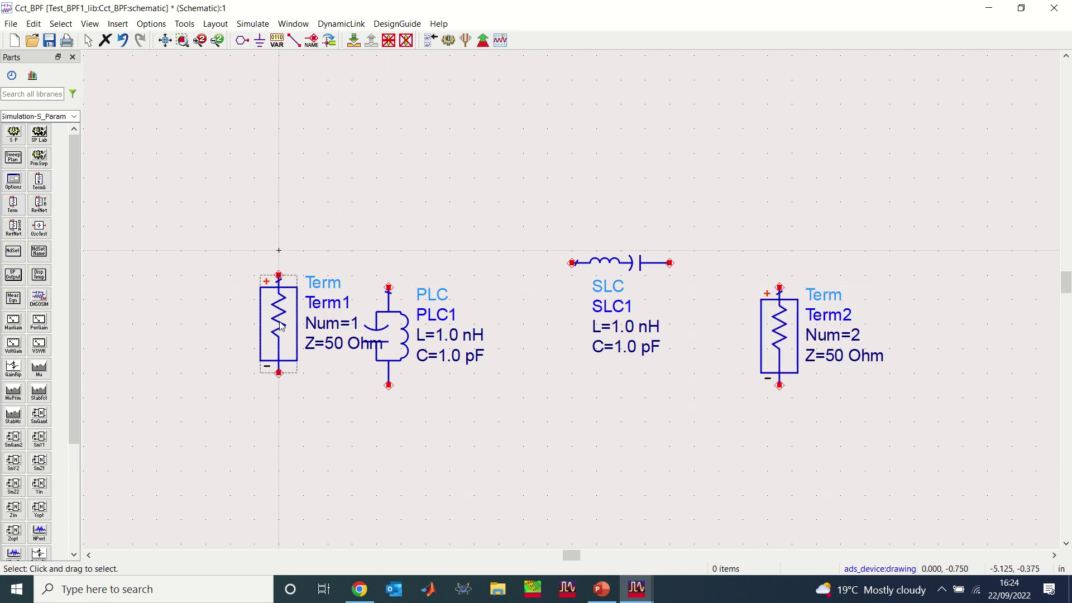
# Step: Rearrange the components so both Terms and the PLC align level with the origin, with the SLC raised between the PLC and Term2
pyautogui.moveTo(281, 326); pyautogui.dragTo(280, 303)
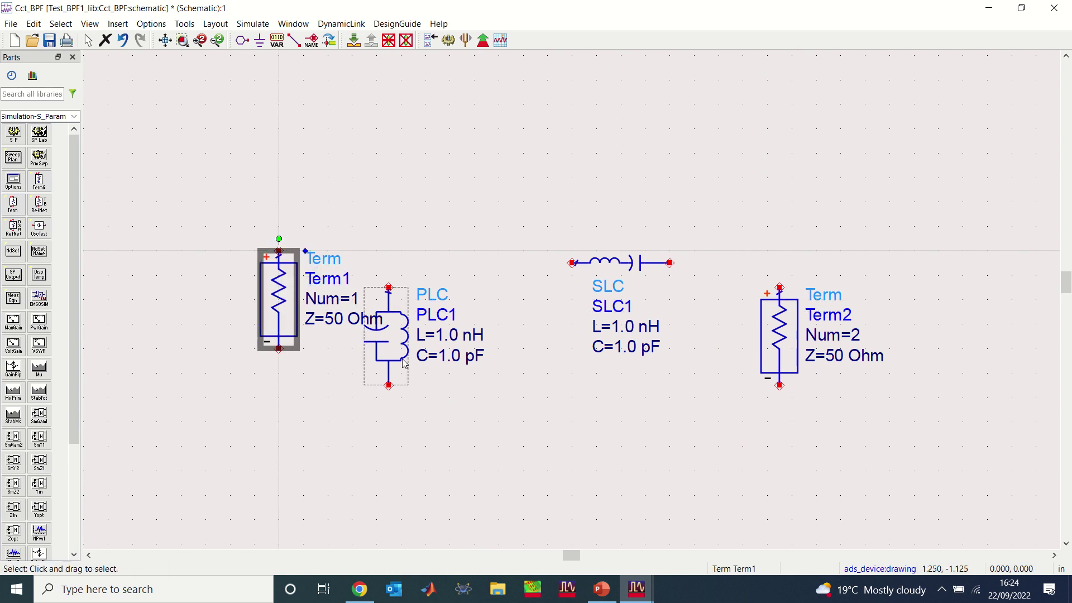
pyautogui.moveTo(405, 363); pyautogui.dragTo(428, 327)
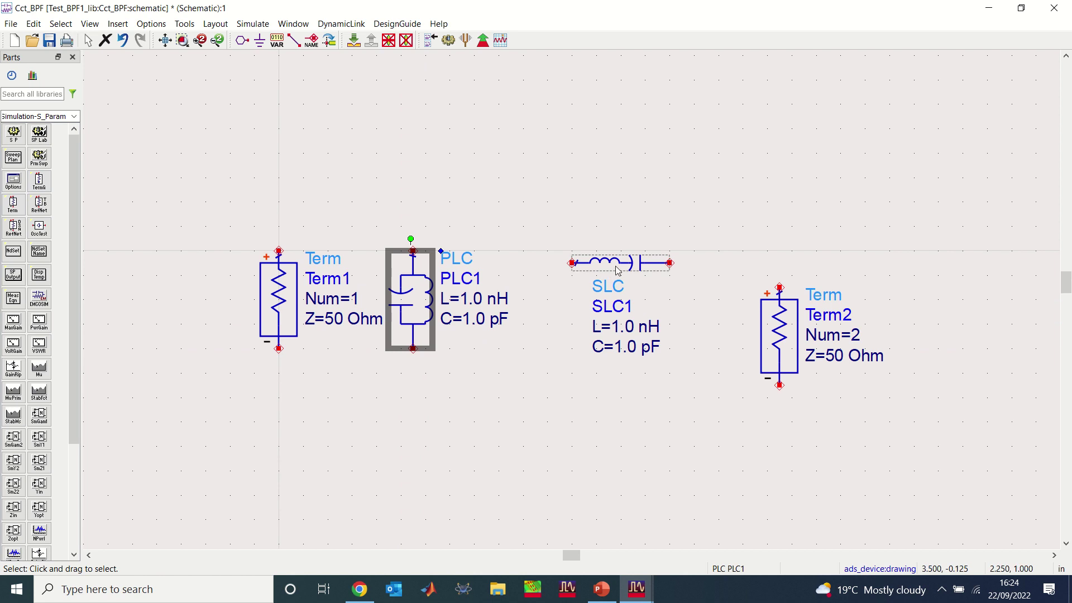
pyautogui.moveTo(617, 266); pyautogui.dragTo(593, 212)
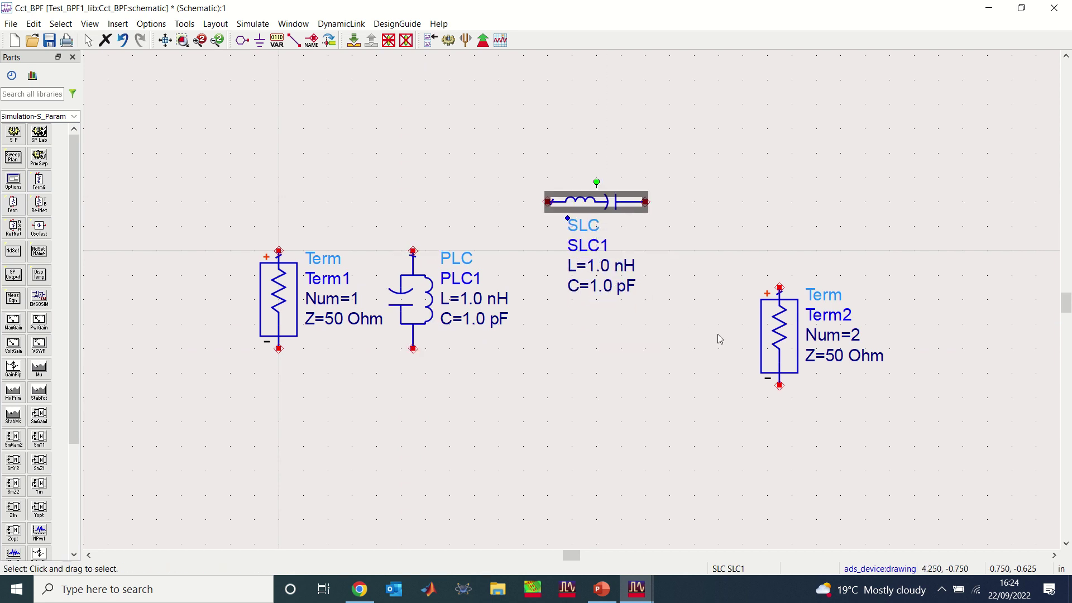
pyautogui.moveTo(787, 338); pyautogui.dragTo(691, 306)
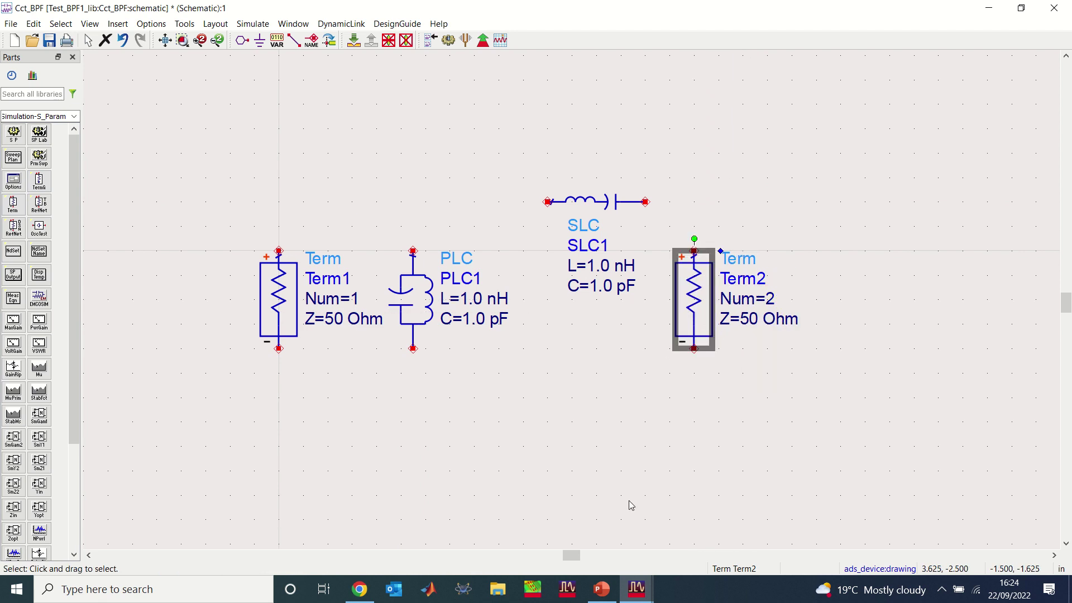
pyautogui.click(631, 505)
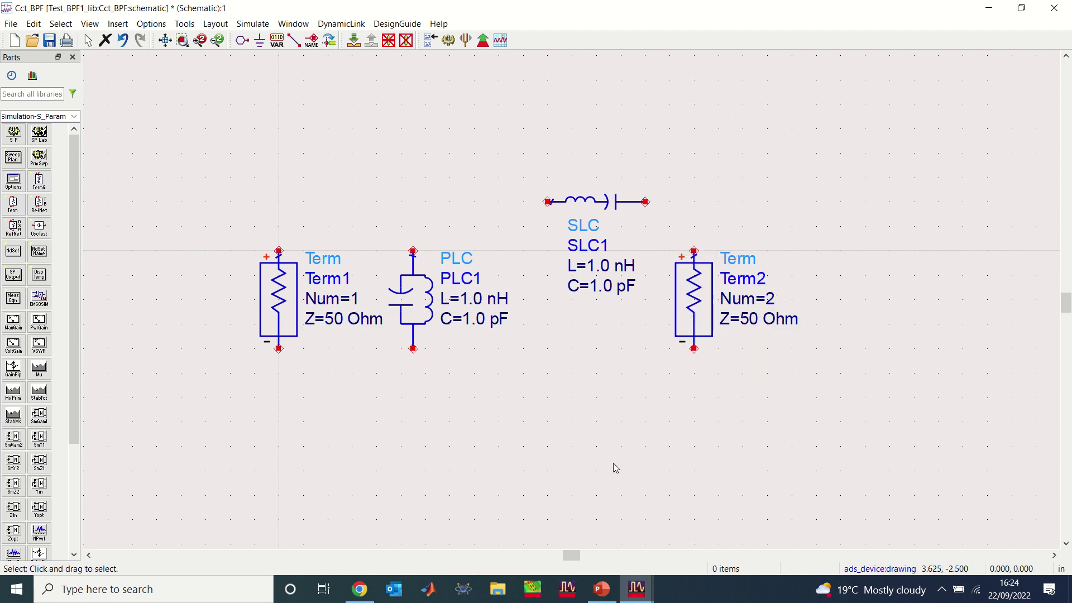
pyautogui.moveTo(590, 204); pyautogui.dragTo(577, 204)
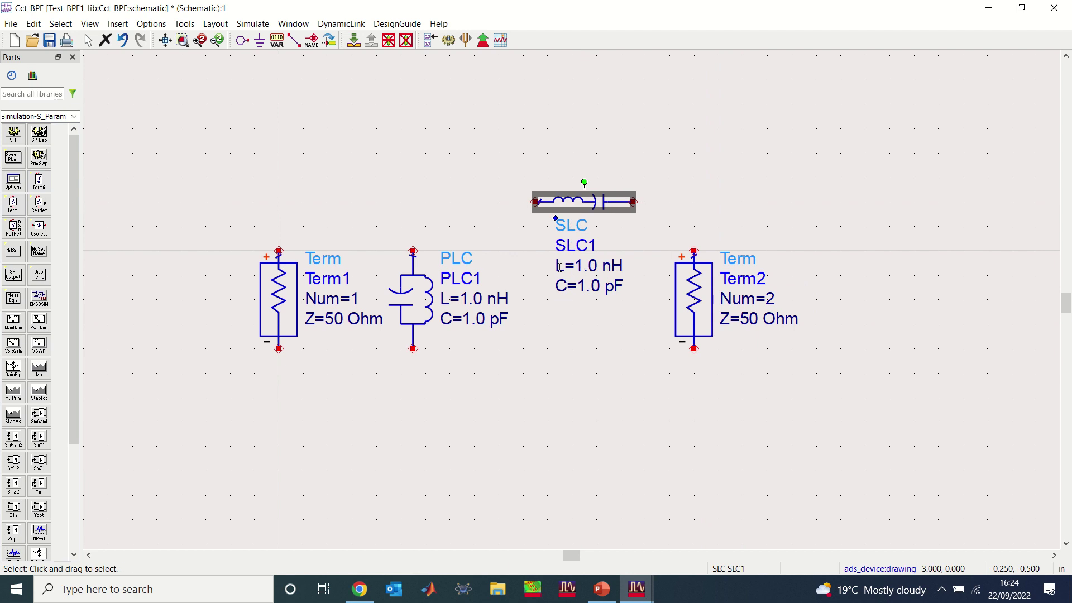
# Step: Wire Term1's positive pin to the SLC's near end, its far end to Term2, and the PLC's upper pin to the Term1–SLC wire
pyautogui.click(294, 43)
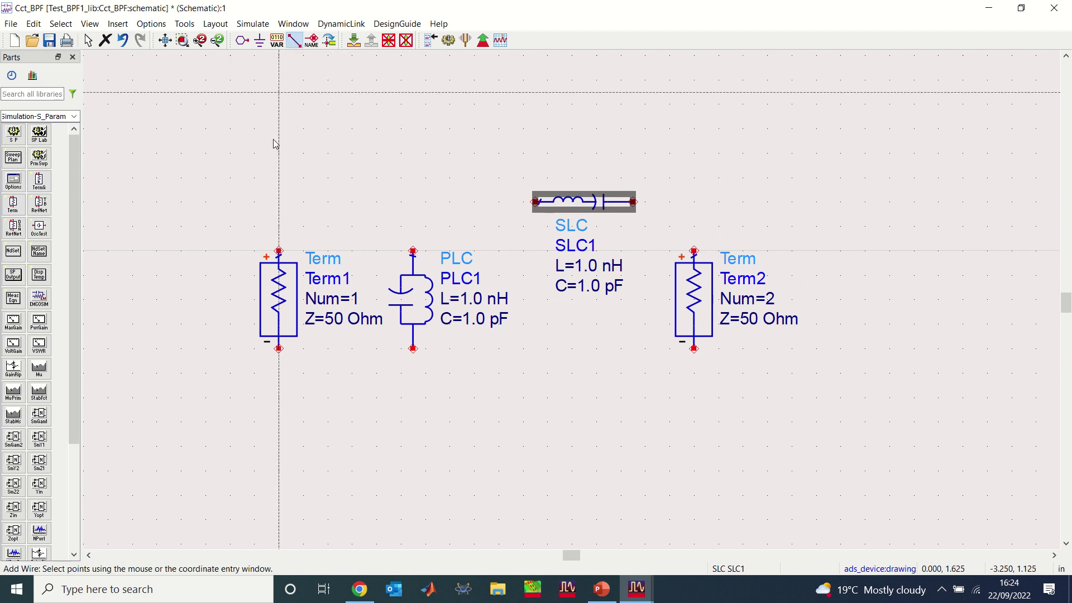
pyautogui.click(279, 251)
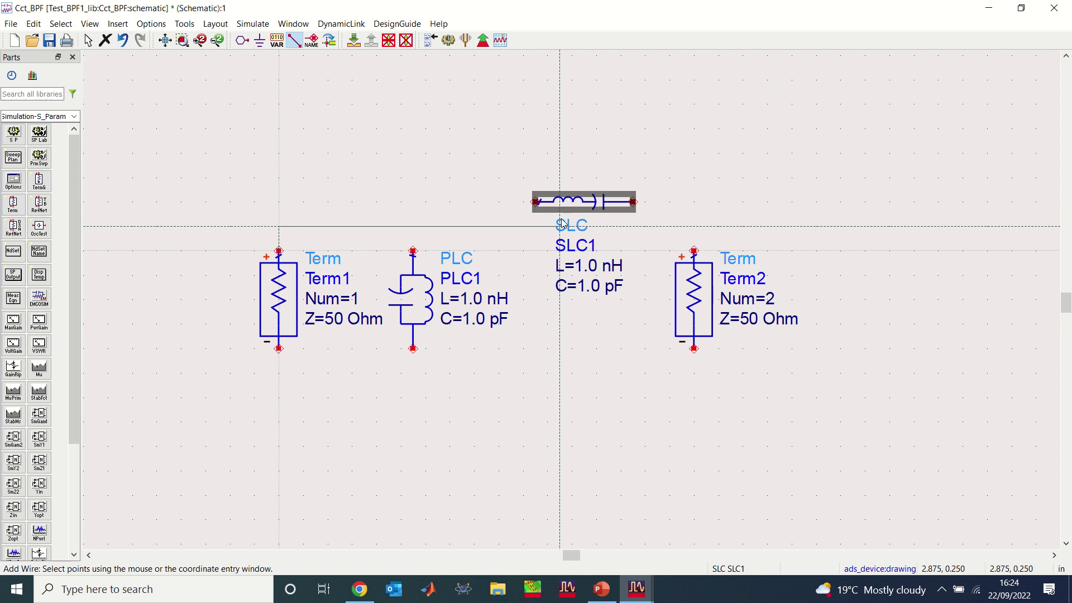
pyautogui.click(534, 201)
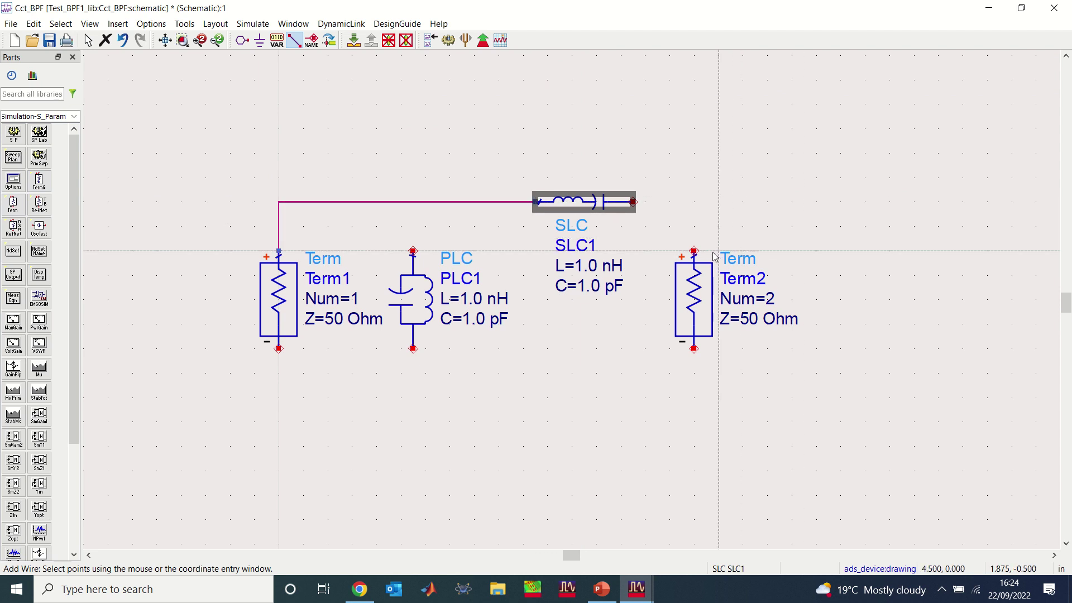
pyautogui.click(694, 251)
pyautogui.click(633, 201)
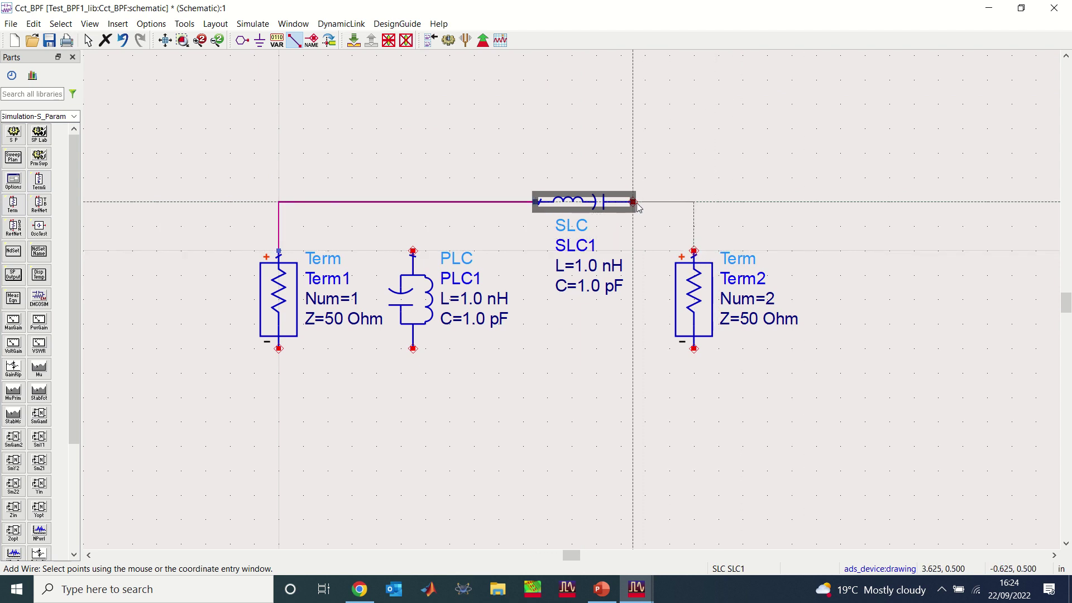
pyautogui.click(413, 252)
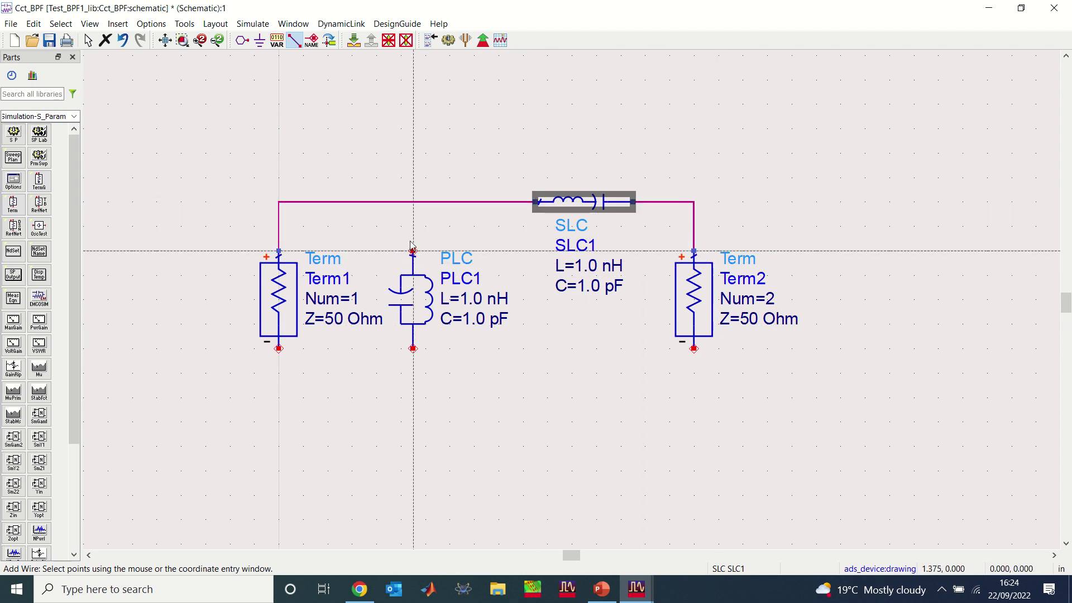
pyautogui.click(413, 201)
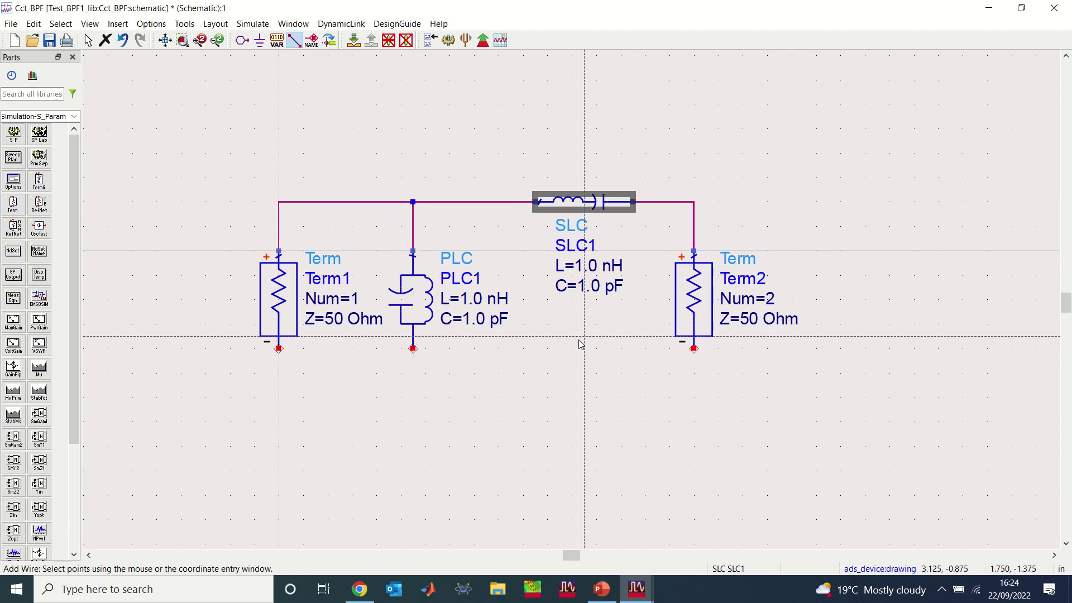
pyautogui.press('Escape')
pyautogui.click(959, 324)
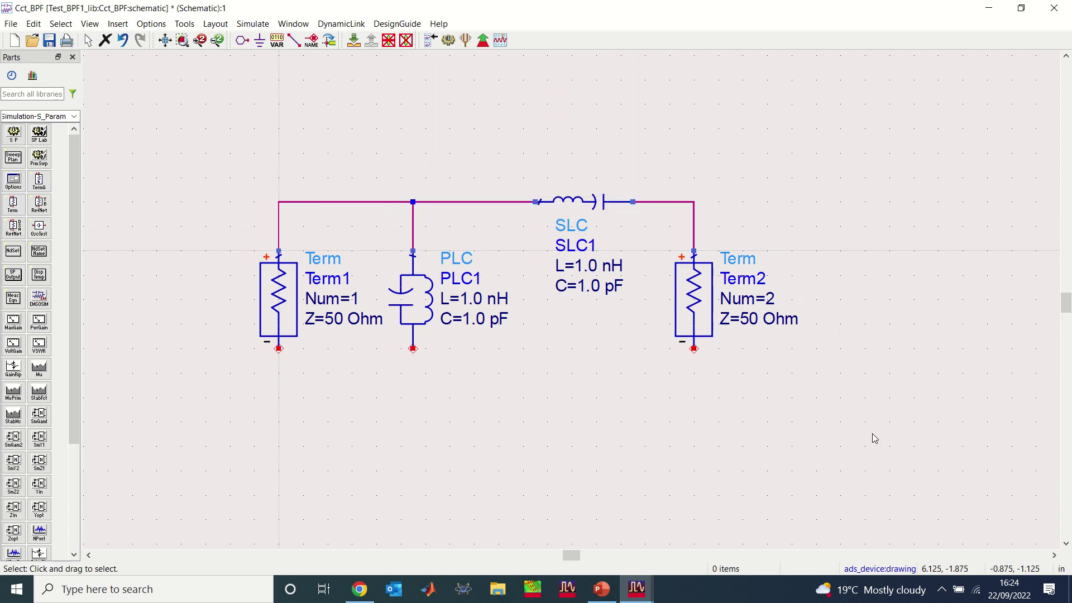
# Step: Check the reference circuit in PowerPoint and add ground symbols to the lower pins of Term1, the PLC and Term2
pyautogui.click(605, 592)
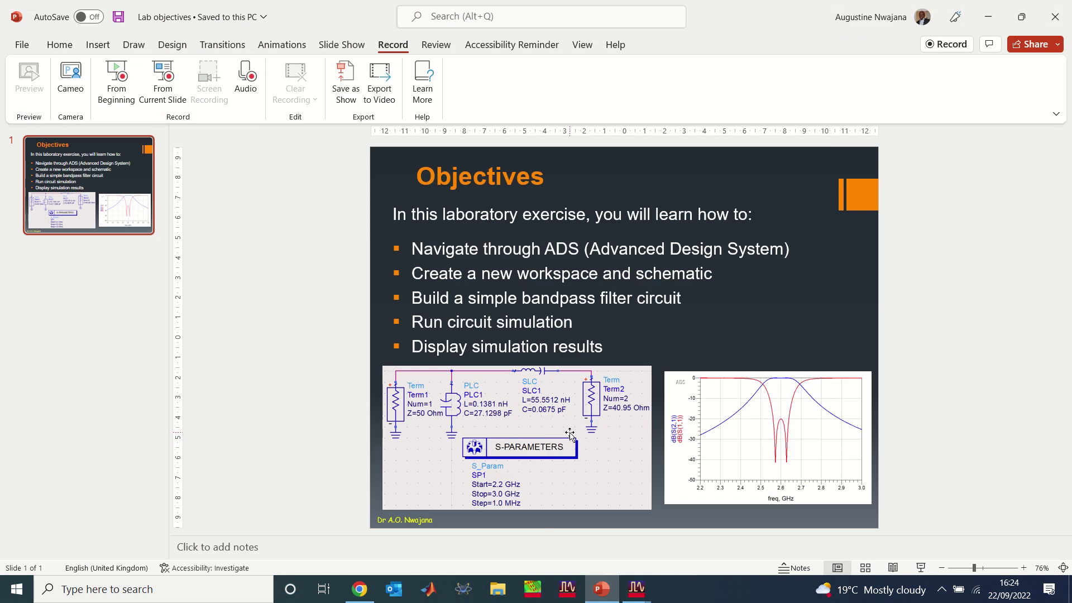
pyautogui.click(636, 589)
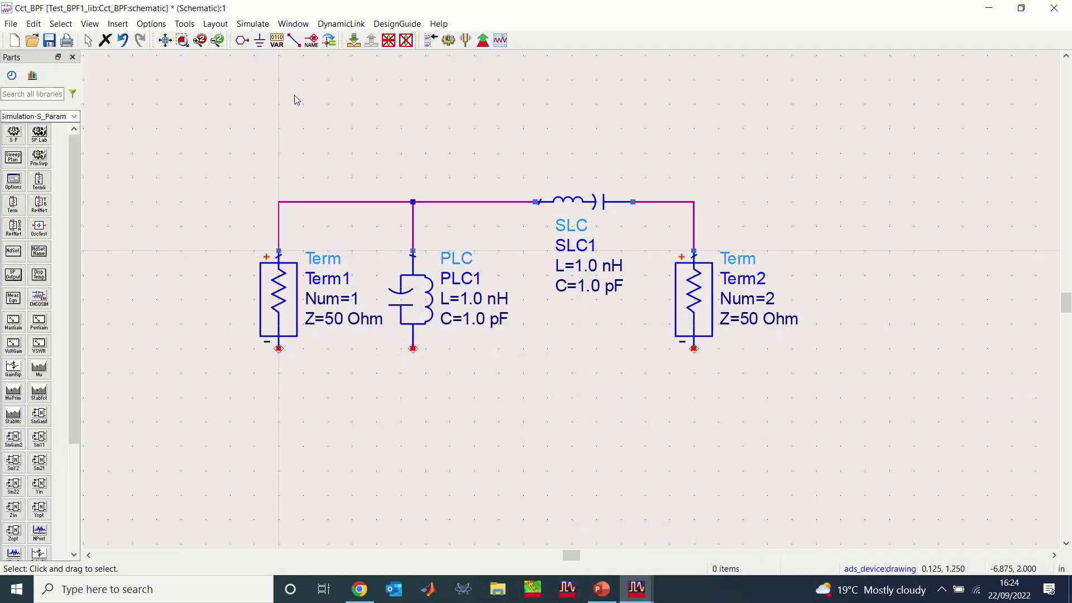
pyautogui.click(259, 42)
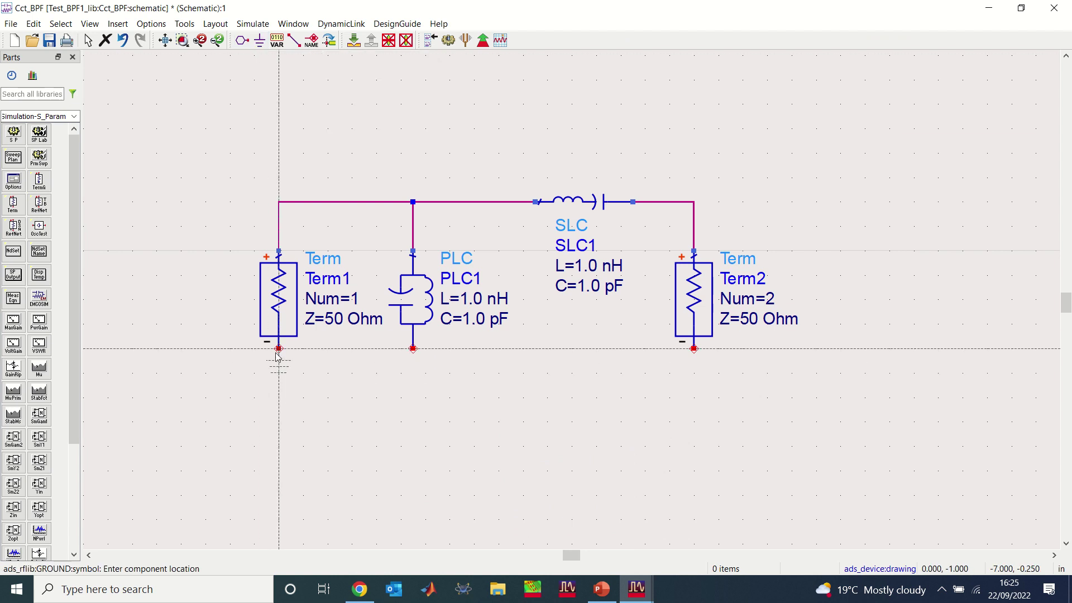
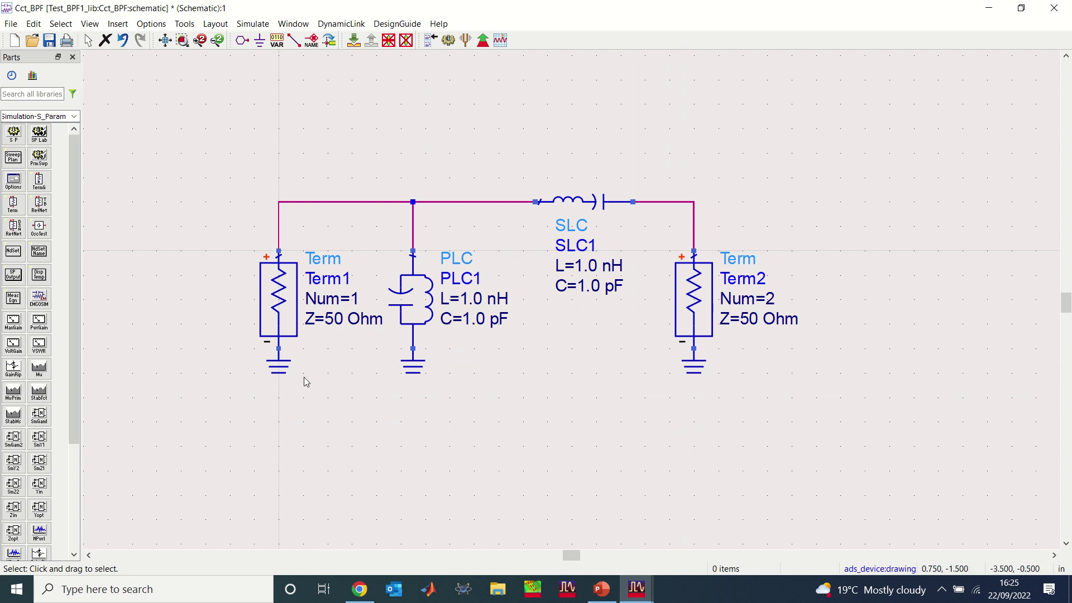
# Step: Check the reference slide in PowerPoint and place one S-Parameters simulation controller below the circuit, between the PLC and Term2 grounds
pyautogui.click(613, 599)
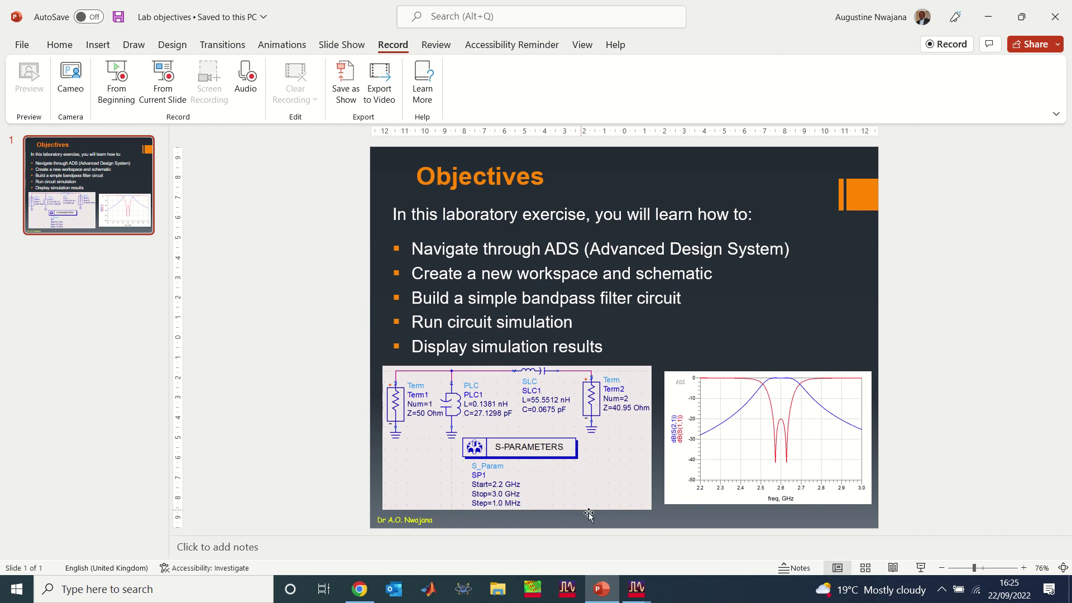
pyautogui.click(601, 589)
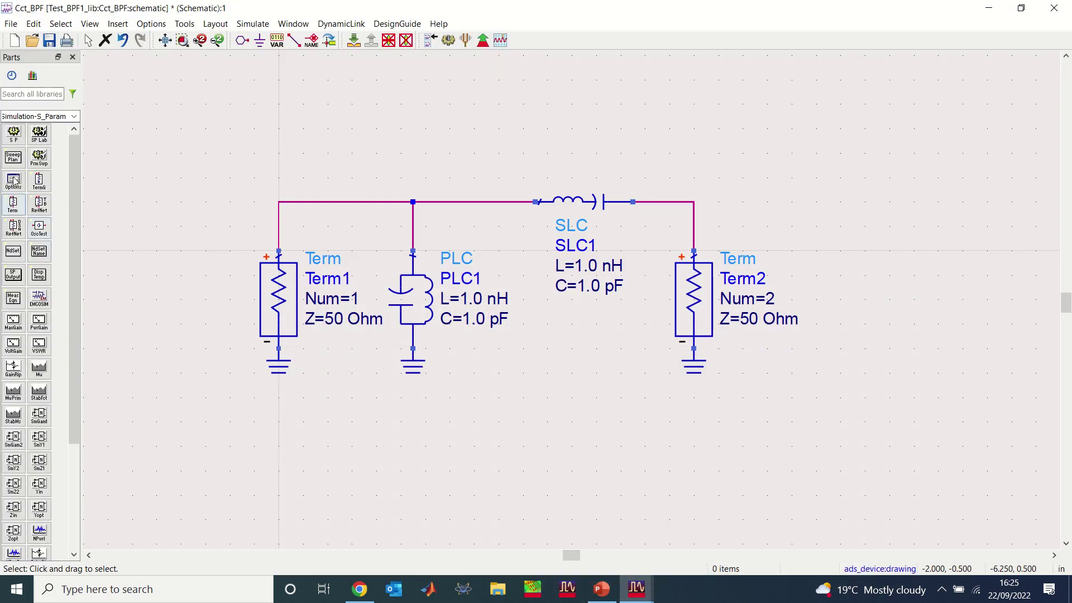
pyautogui.click(13, 134)
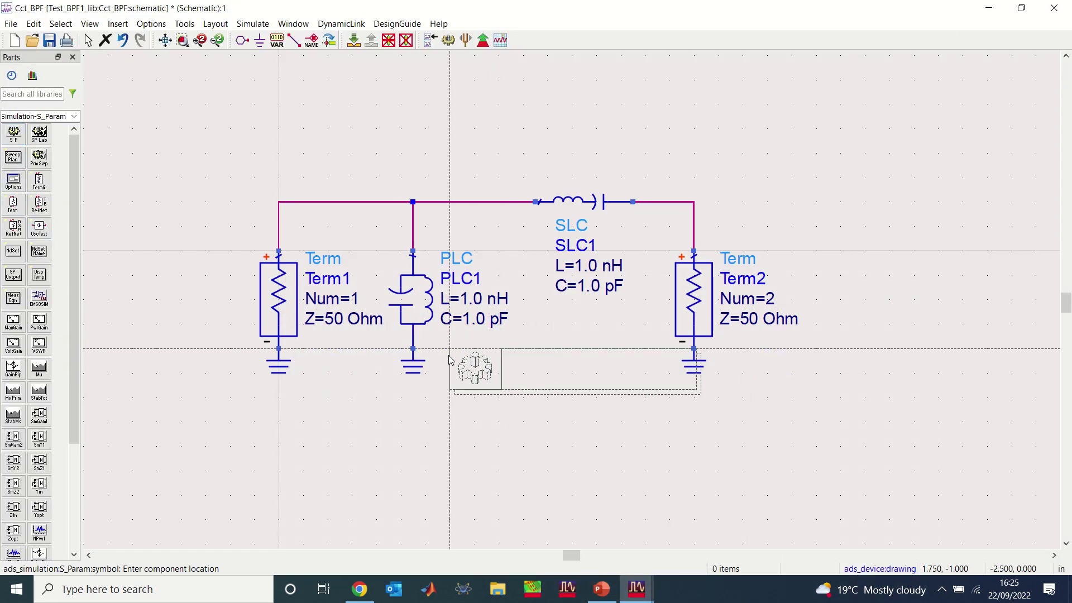
pyautogui.click(432, 373)
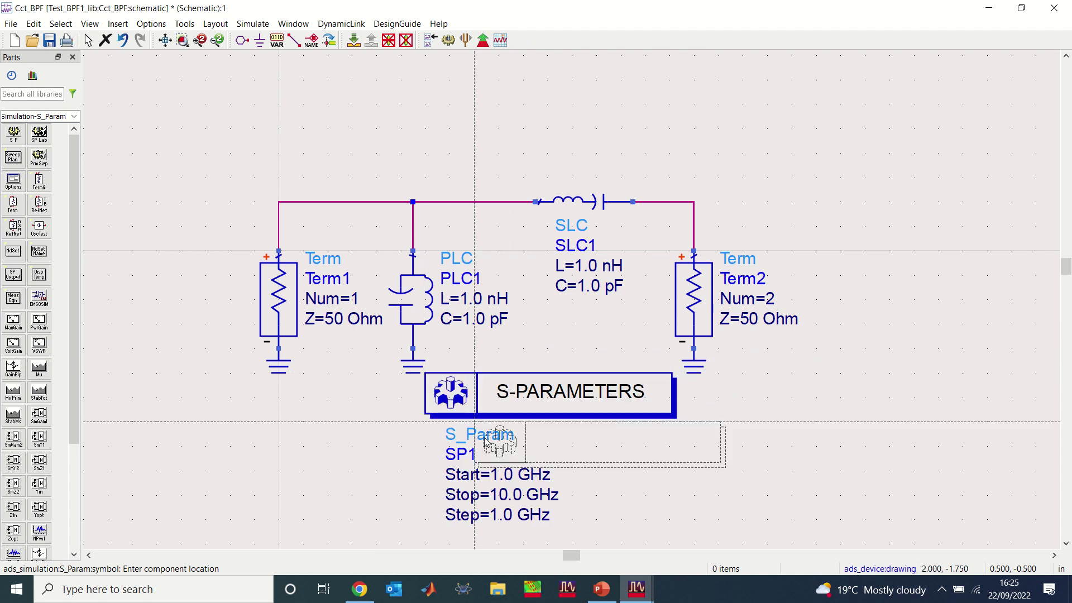
pyautogui.press('Escape')
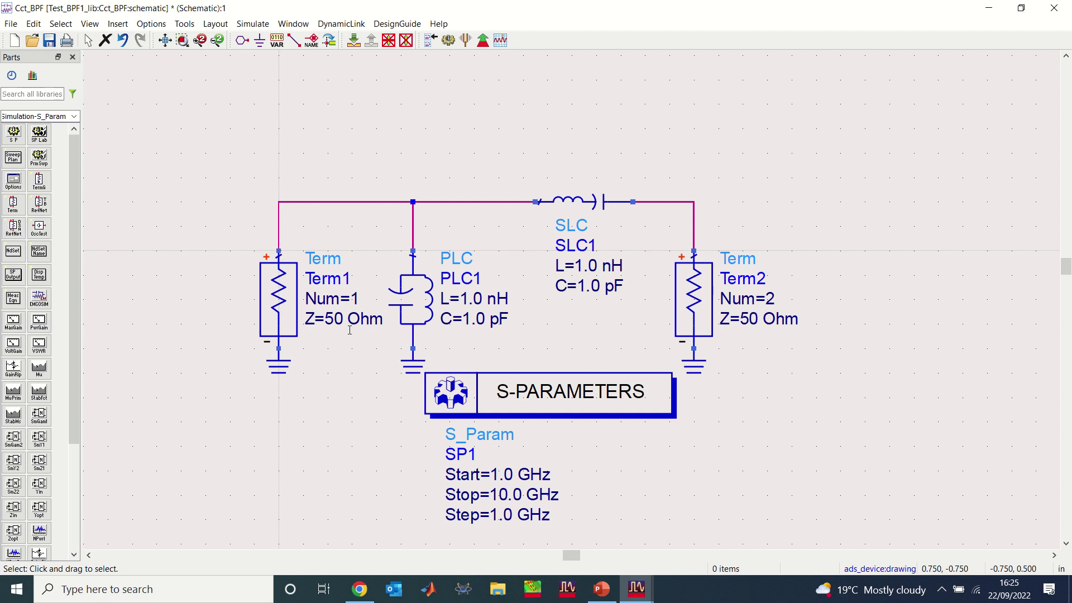
# Step: Set the PLC resonator's inductance to 0.1381 nH and its capacitance to 27.1298 pF
pyautogui.doubleClick(472, 302)
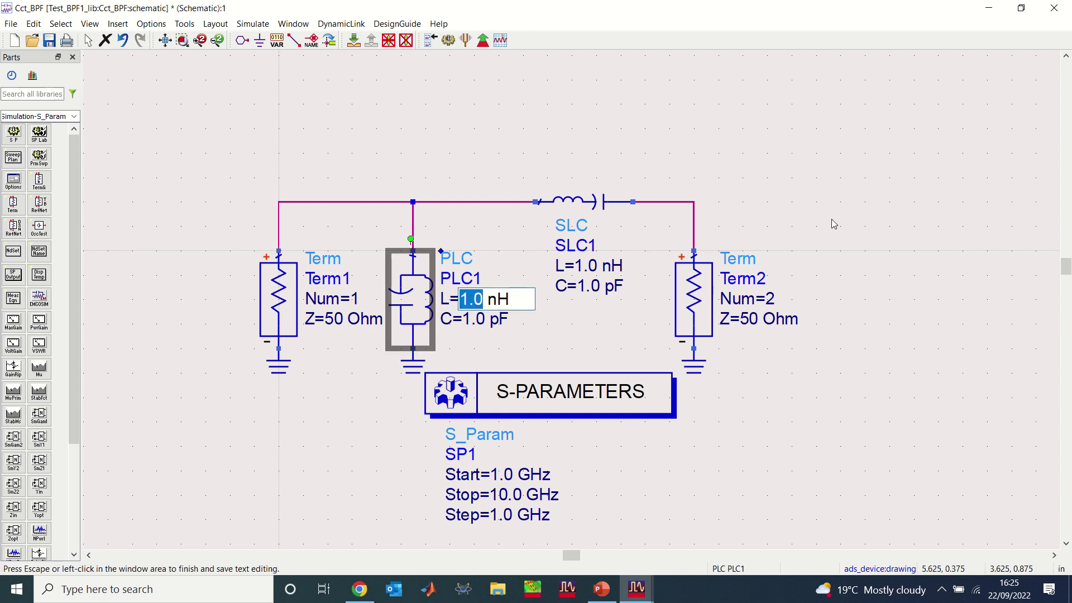
pyautogui.write('0')
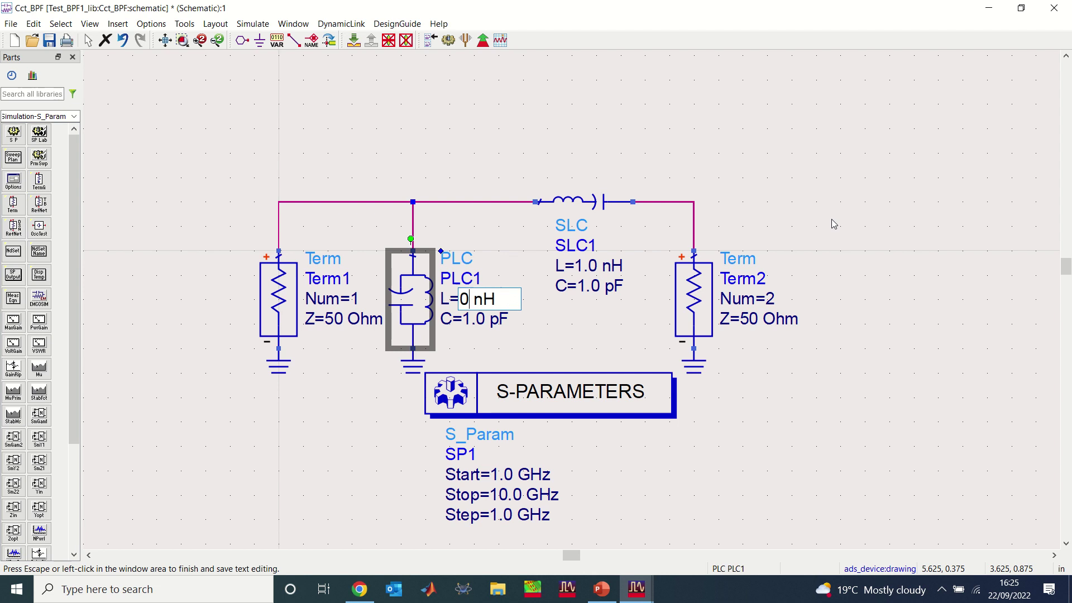
pyautogui.write('.1381')
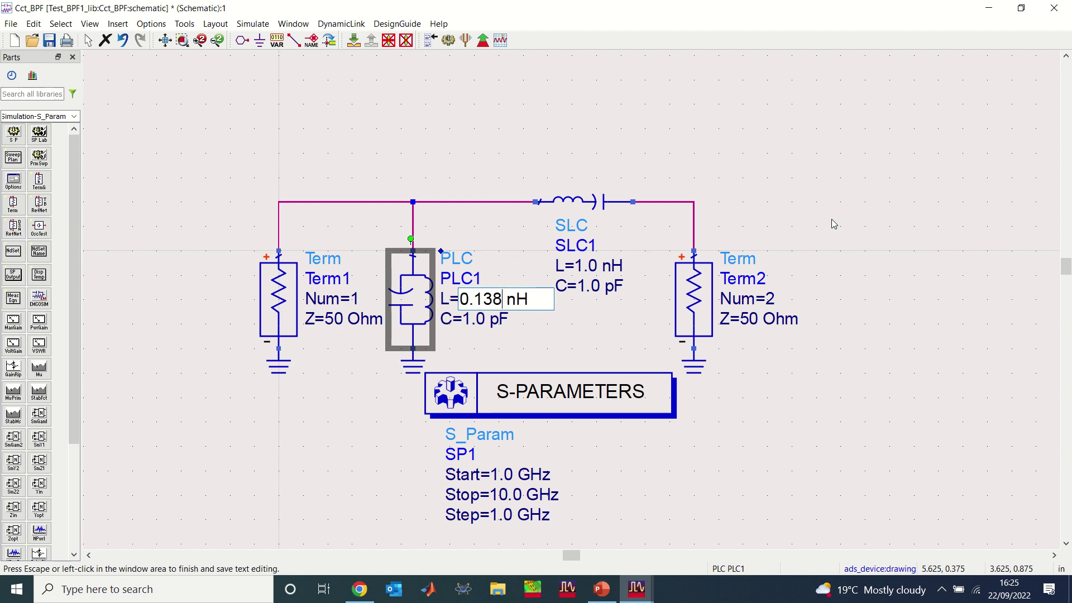
pyautogui.click(475, 322)
pyautogui.click(475, 322)
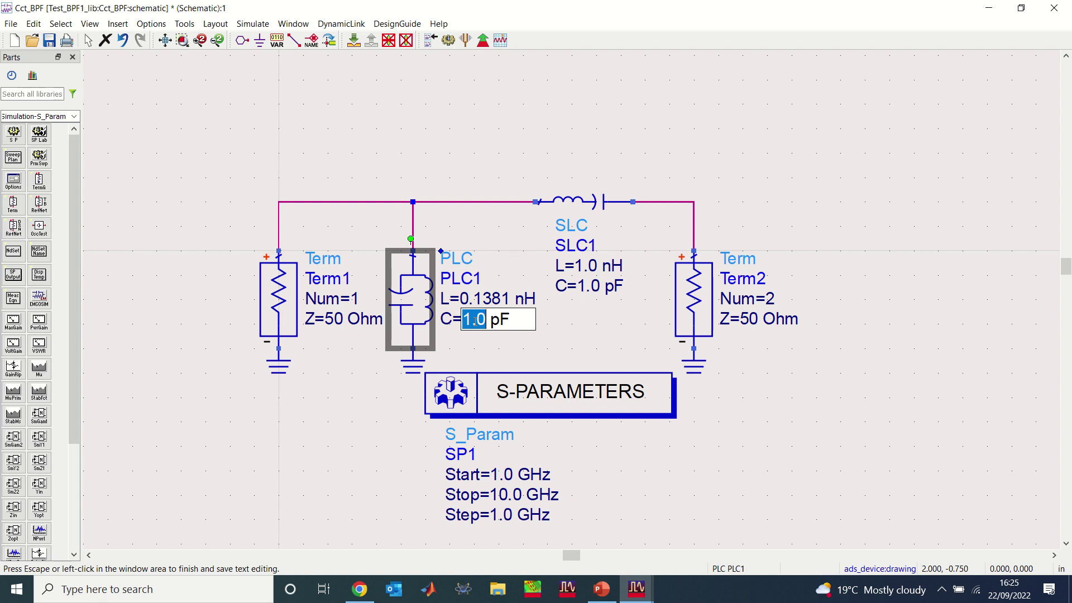
pyautogui.write('27.1298')
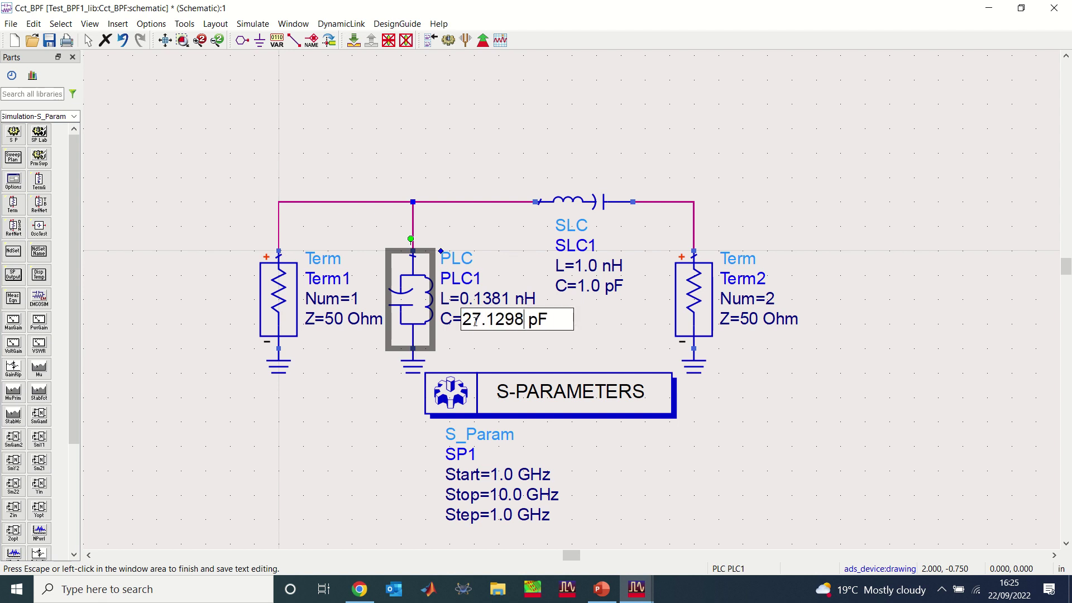
pyautogui.click(617, 332)
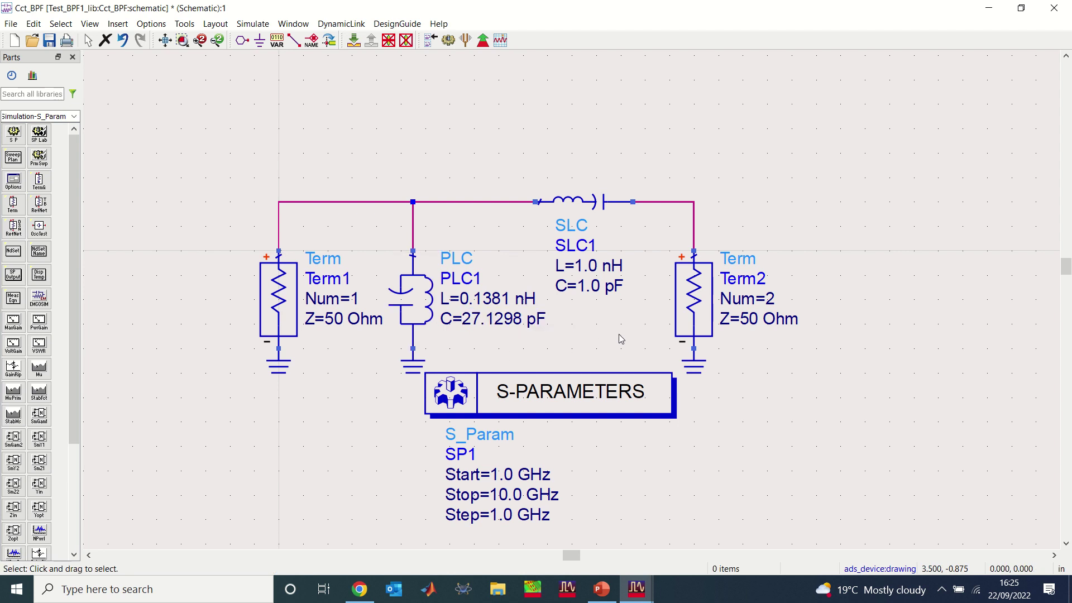
# Step: Set the SLC resonator's inductance to 55.5512 nH and its capacitance to 0.0675 pF
pyautogui.click(592, 265)
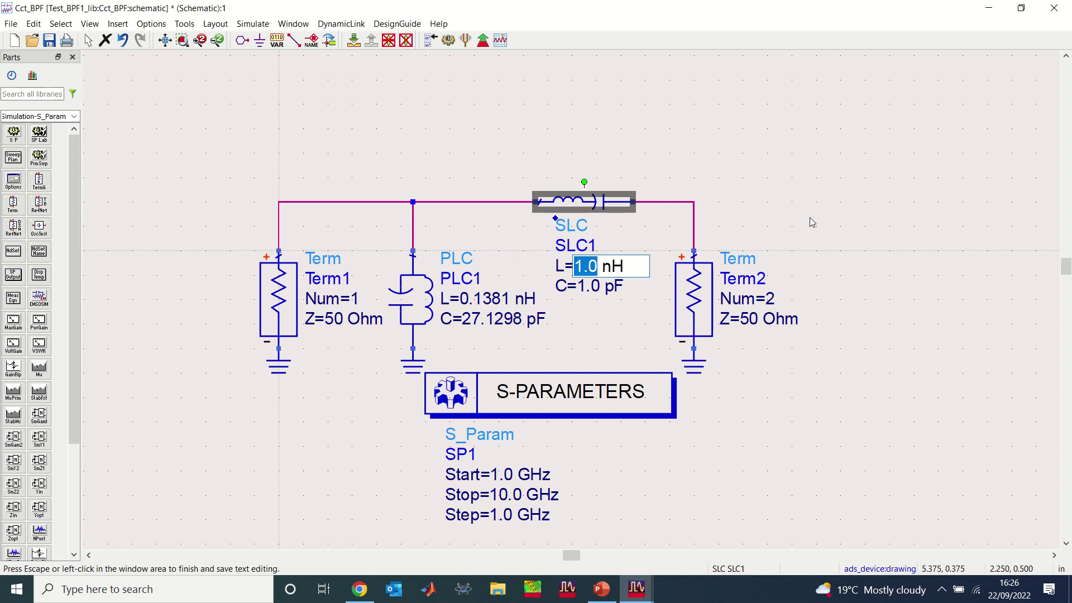
pyautogui.write('55.5512')
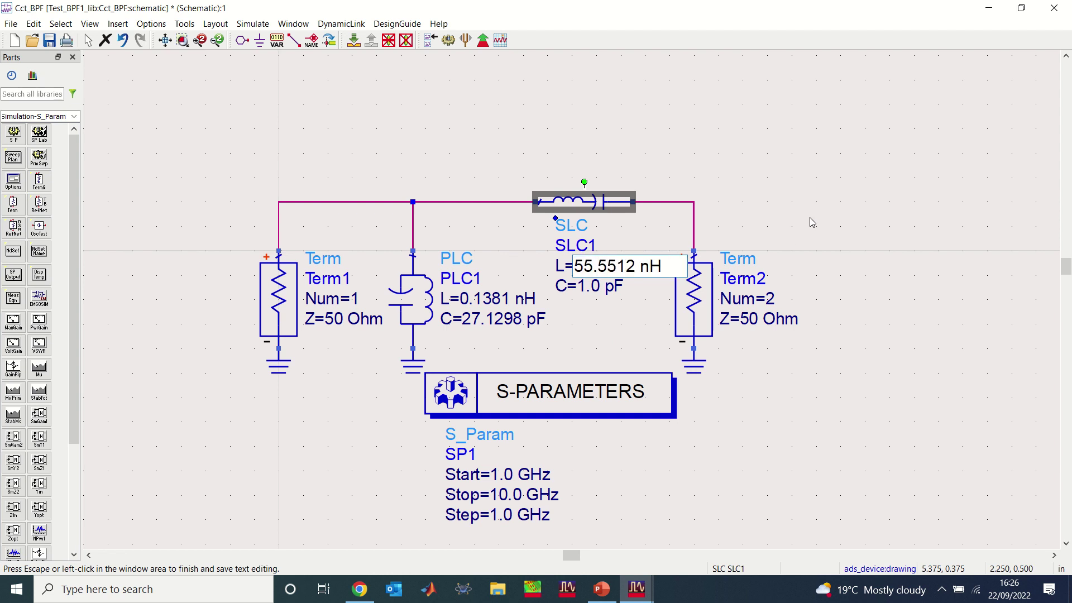
pyautogui.click(965, 381)
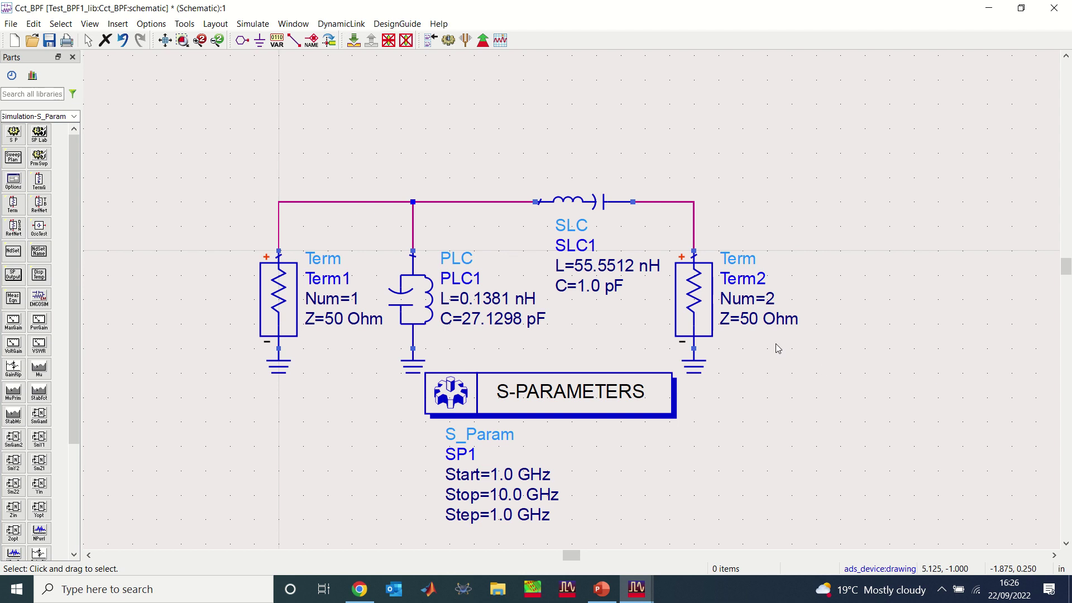
pyautogui.doubleClick(589, 286)
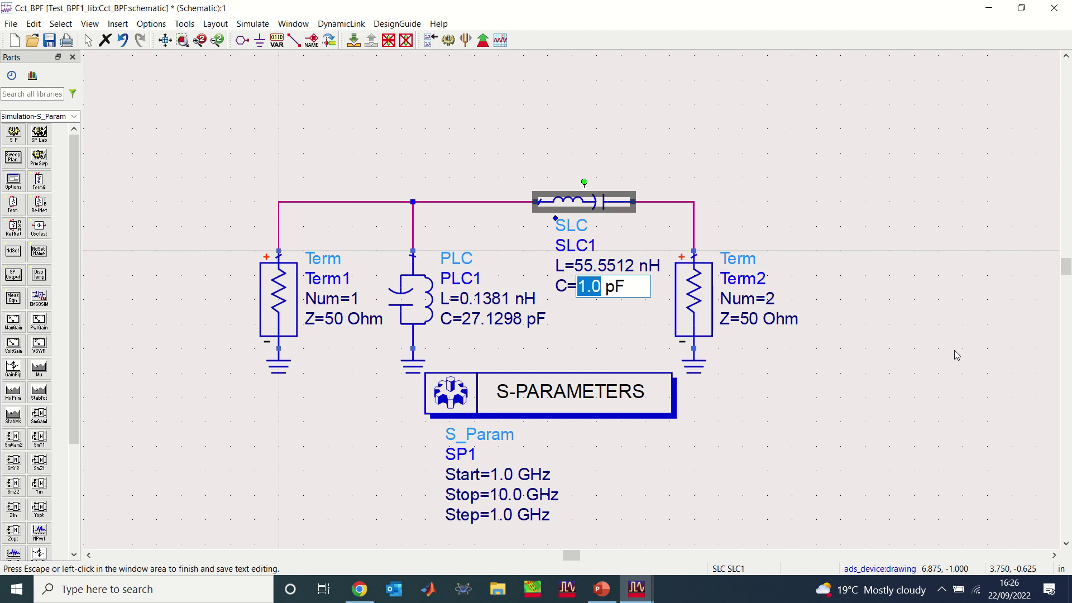
pyautogui.write('0.0675')
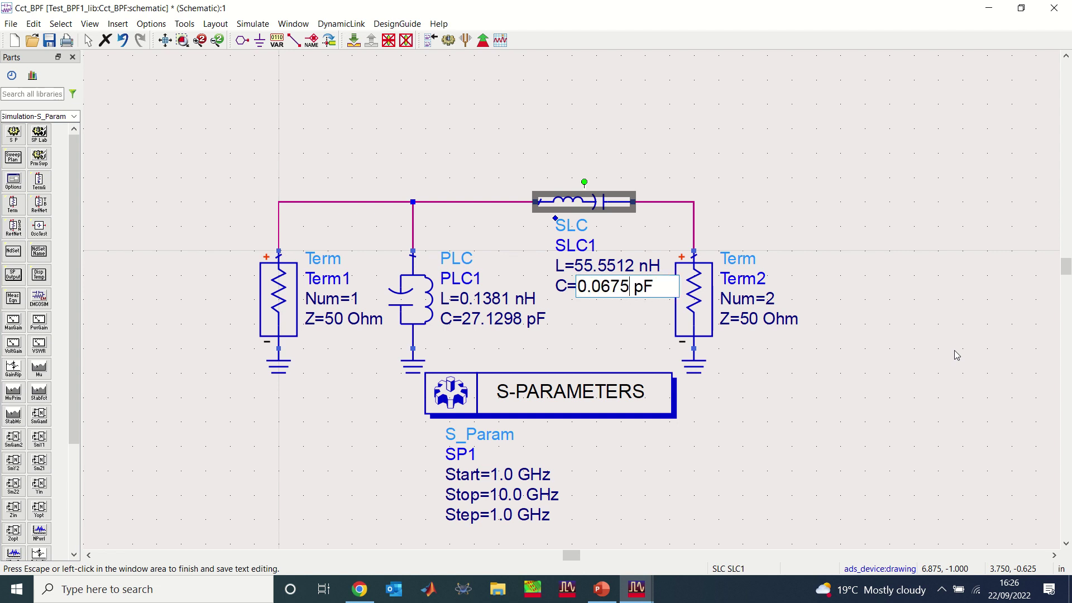
pyautogui.click(905, 418)
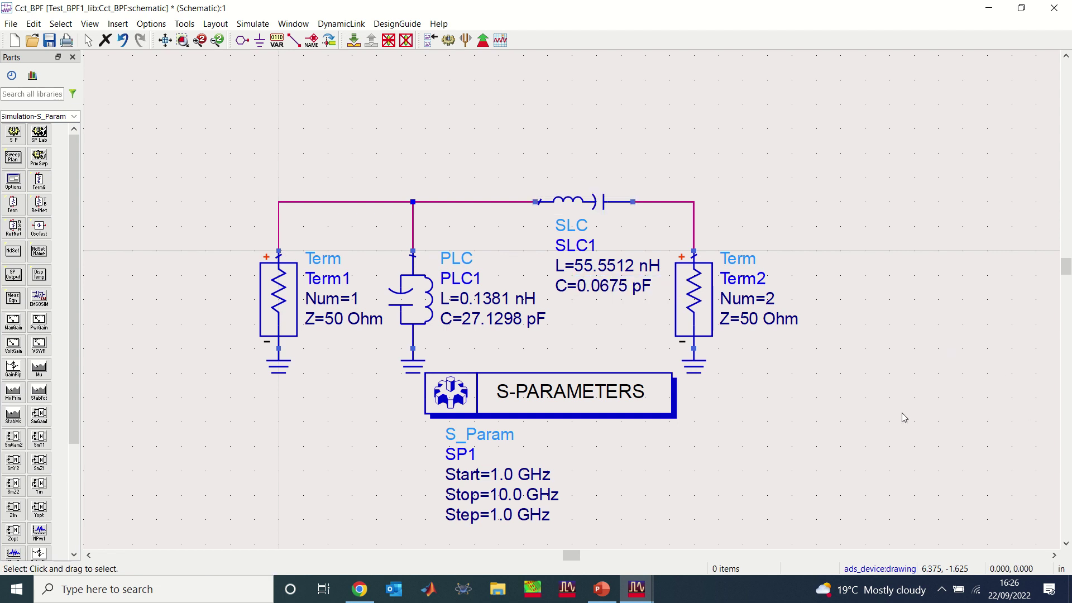
# Step: Set the impedance of the output termination Term2 to 40.95 Ohm
pyautogui.doubleClick(757, 314)
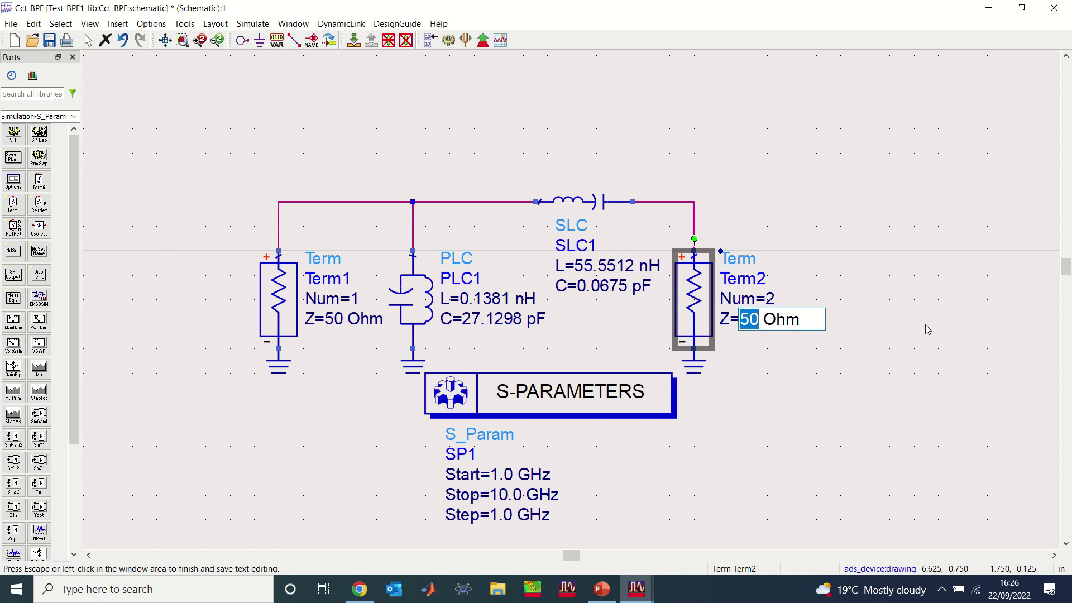
pyautogui.write('40.9')
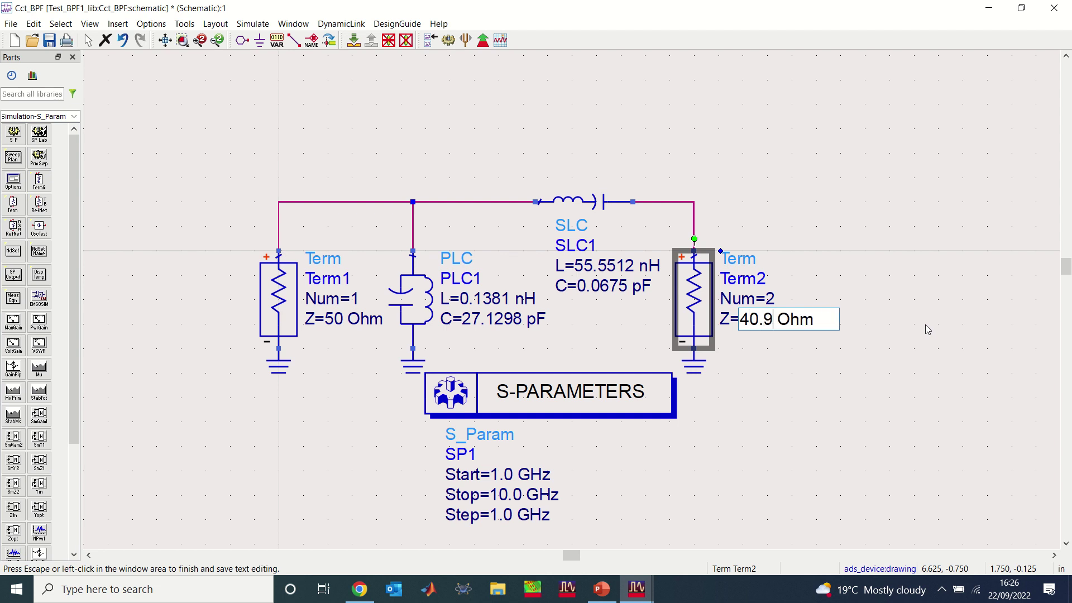
pyautogui.write('5')
pyautogui.click(751, 382)
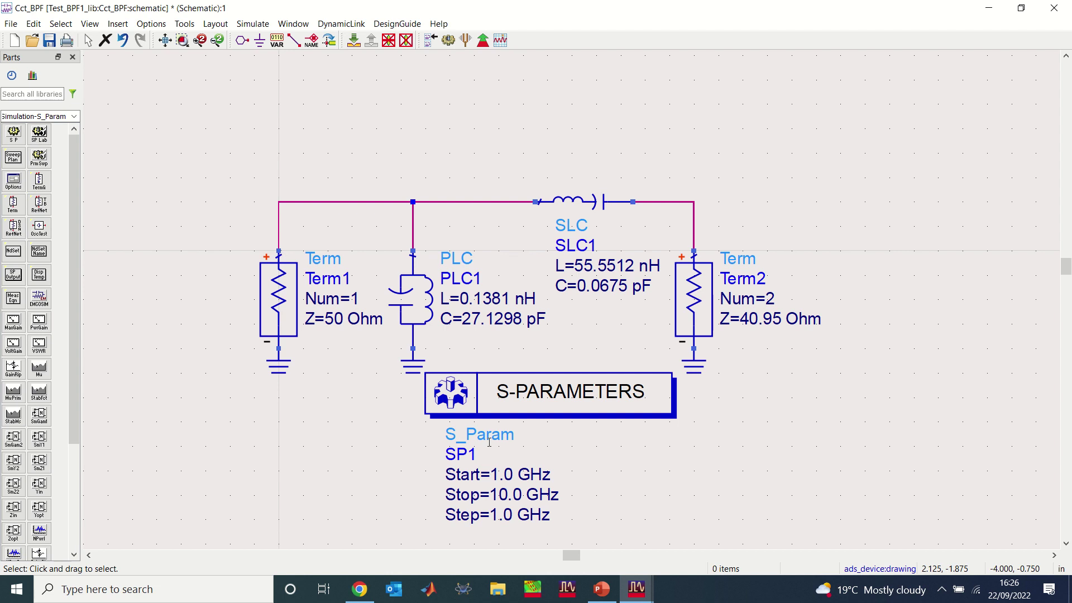
# Step: Set the S-parameter controller's sweep to start at 2.2 GHz, stop at 3.0 GHz and use a 1.0 MHz step
pyautogui.doubleClick(505, 474)
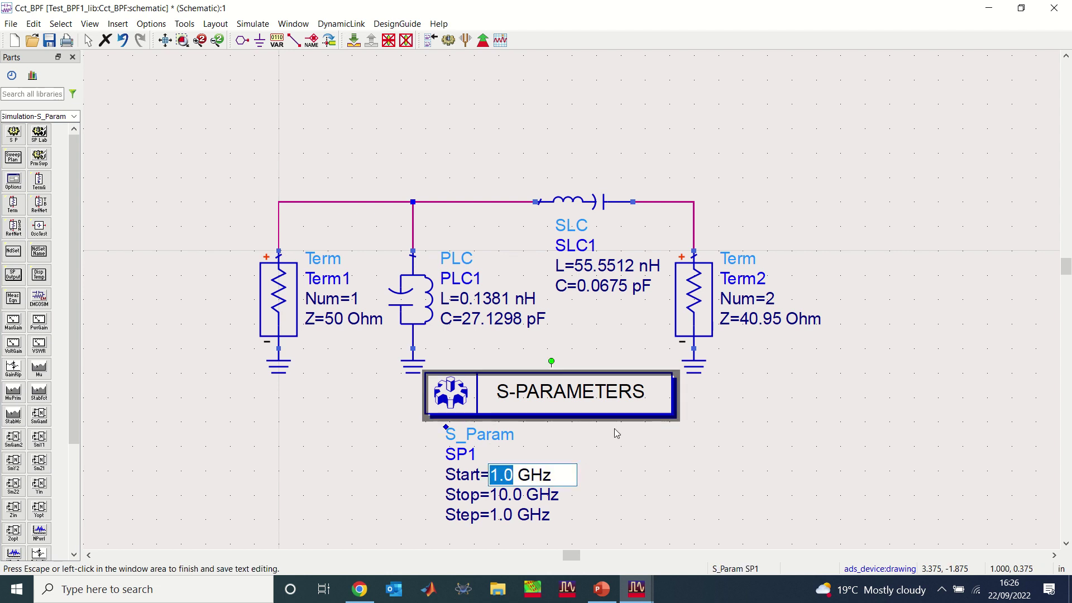
pyautogui.write('2.2')
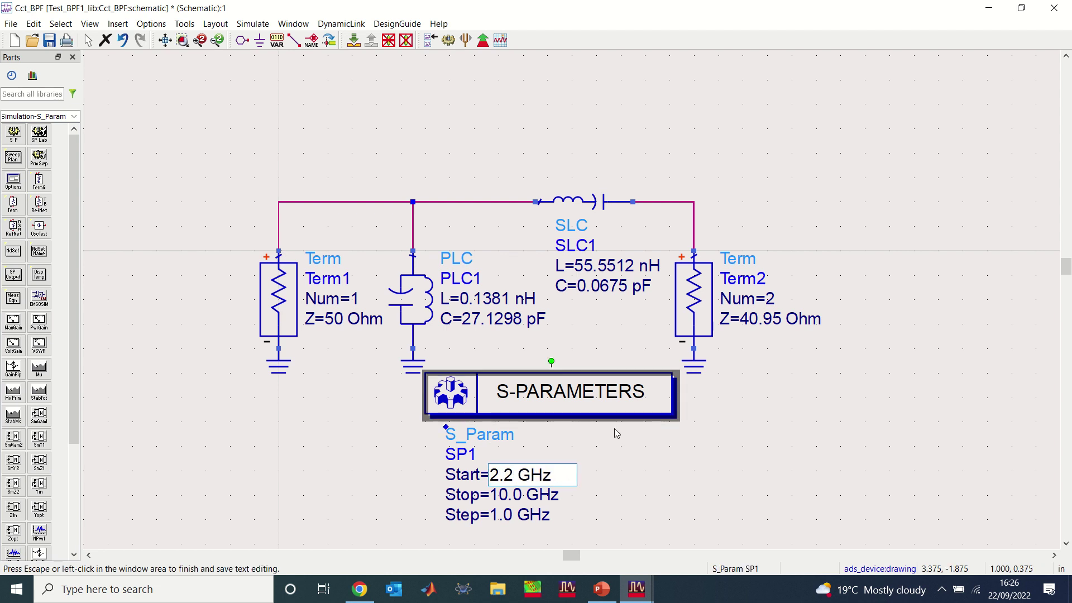
pyautogui.click(650, 449)
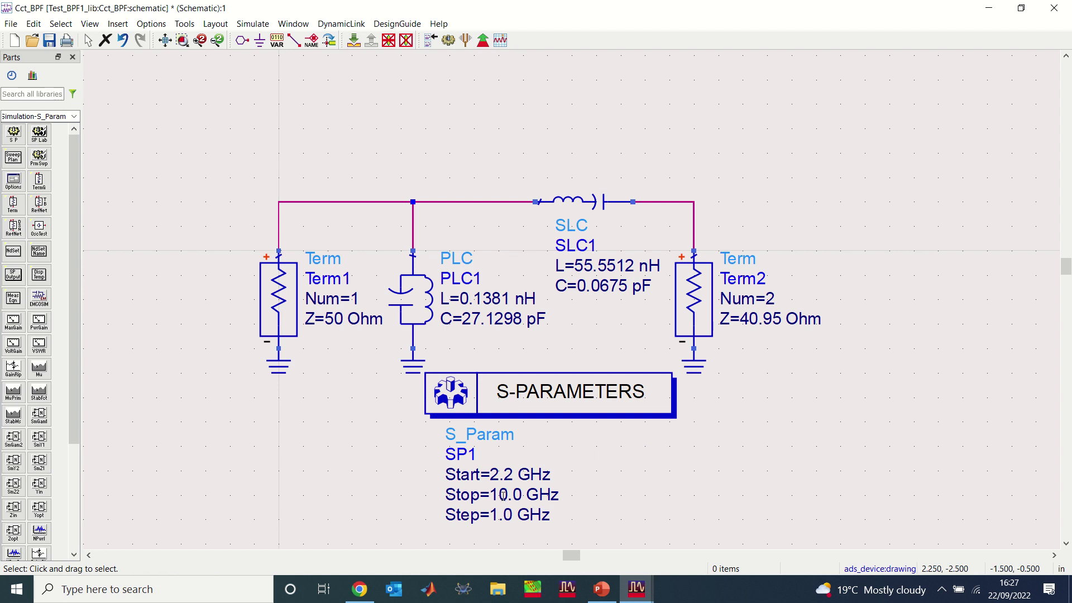
pyautogui.press('Tab')
pyautogui.write('3.0')
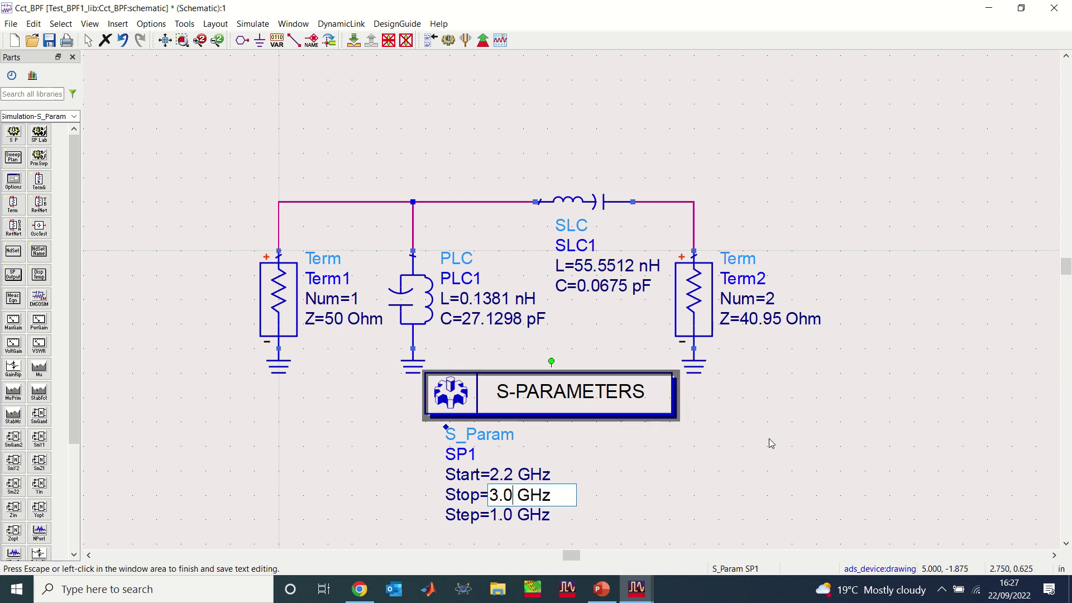
pyautogui.click(768, 471)
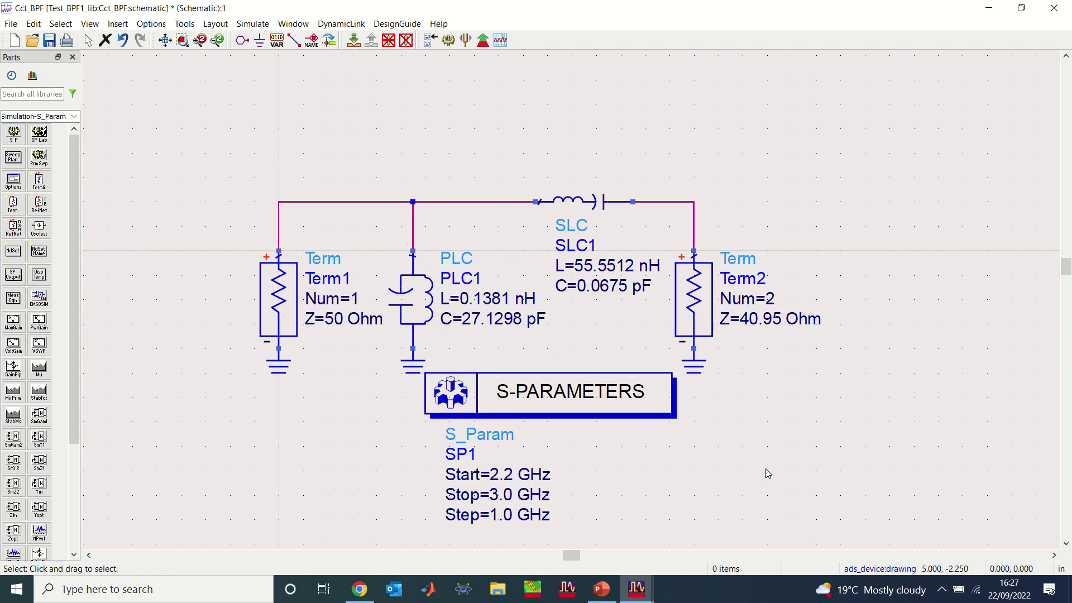
pyautogui.doubleClick(527, 518)
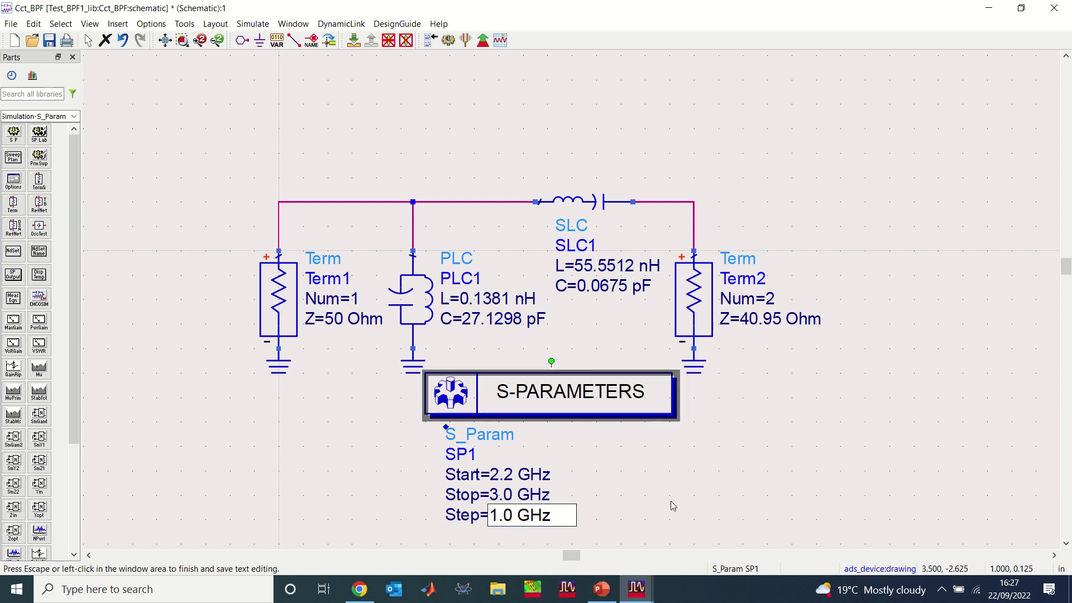
pyautogui.press('BackSpace')
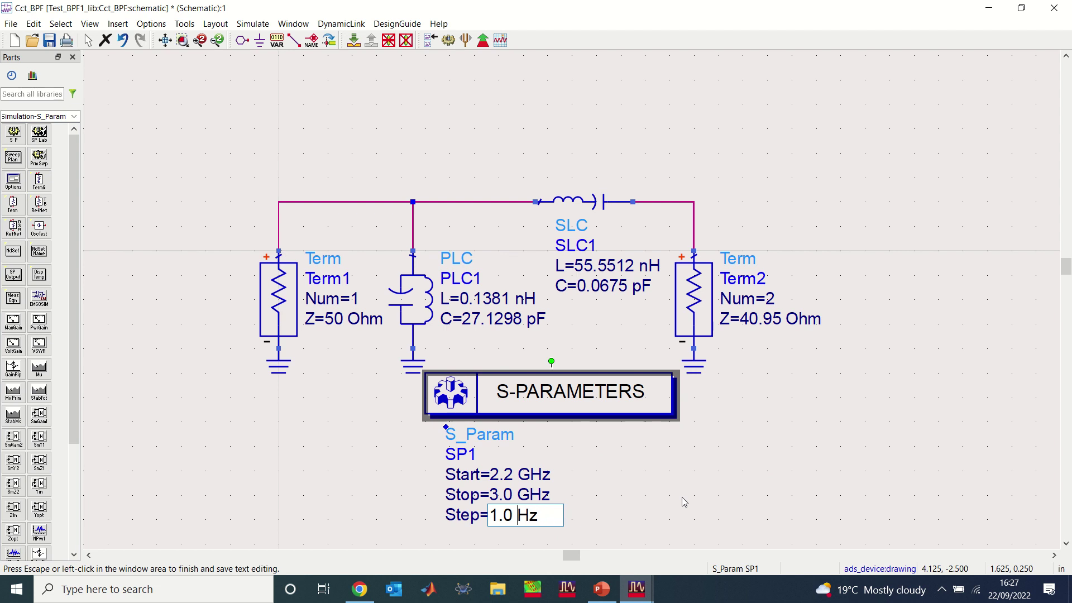
pyautogui.write('M')
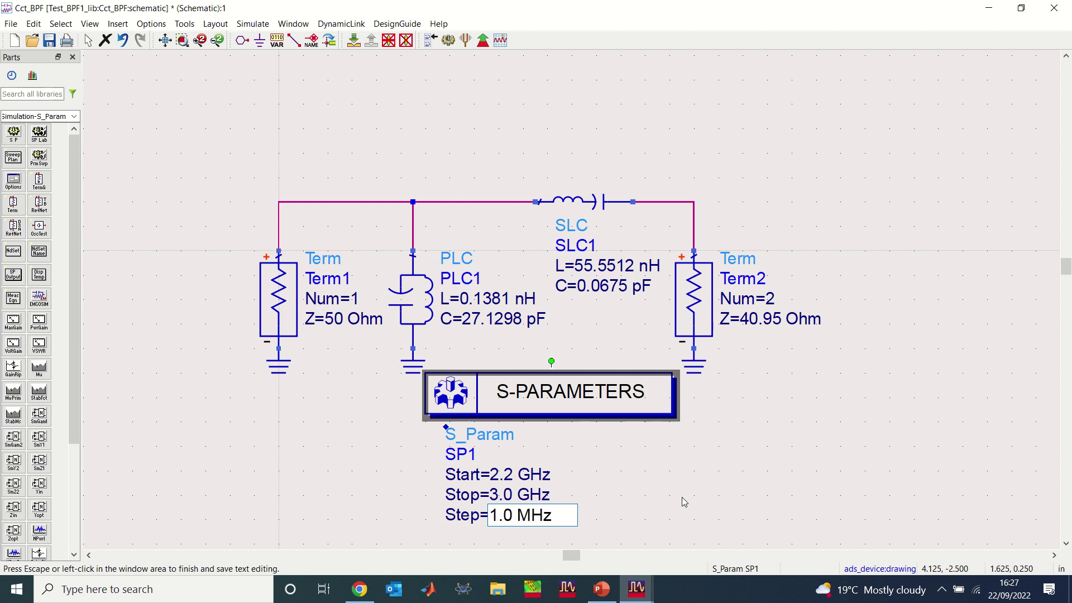
pyautogui.click(804, 527)
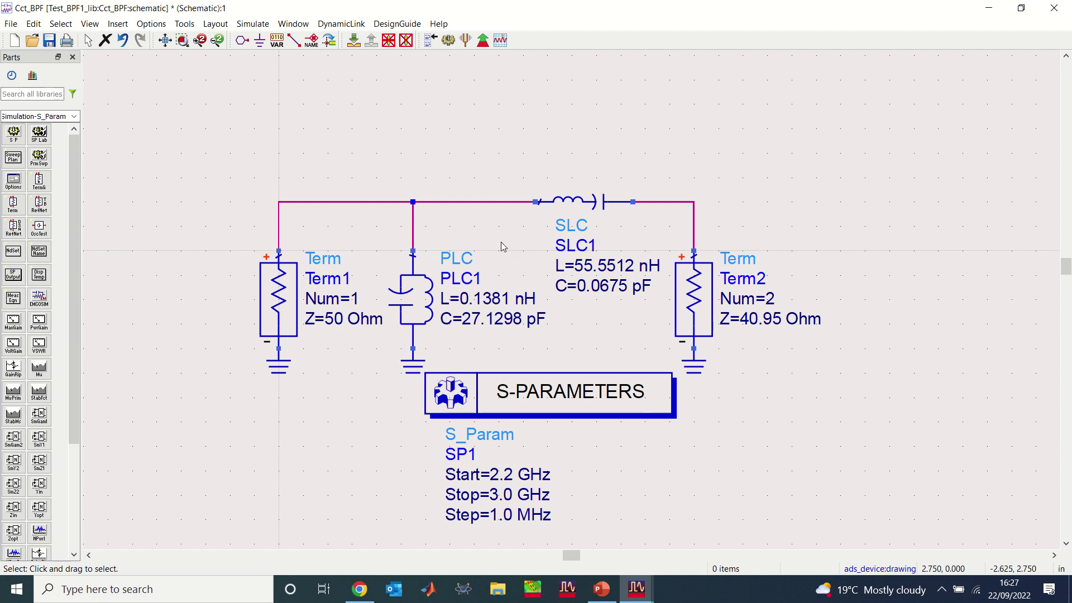
# Step: Fit the whole circuit in view and run the S-parameter simulation of the bandpass filter schematic
pyautogui.click(165, 42)
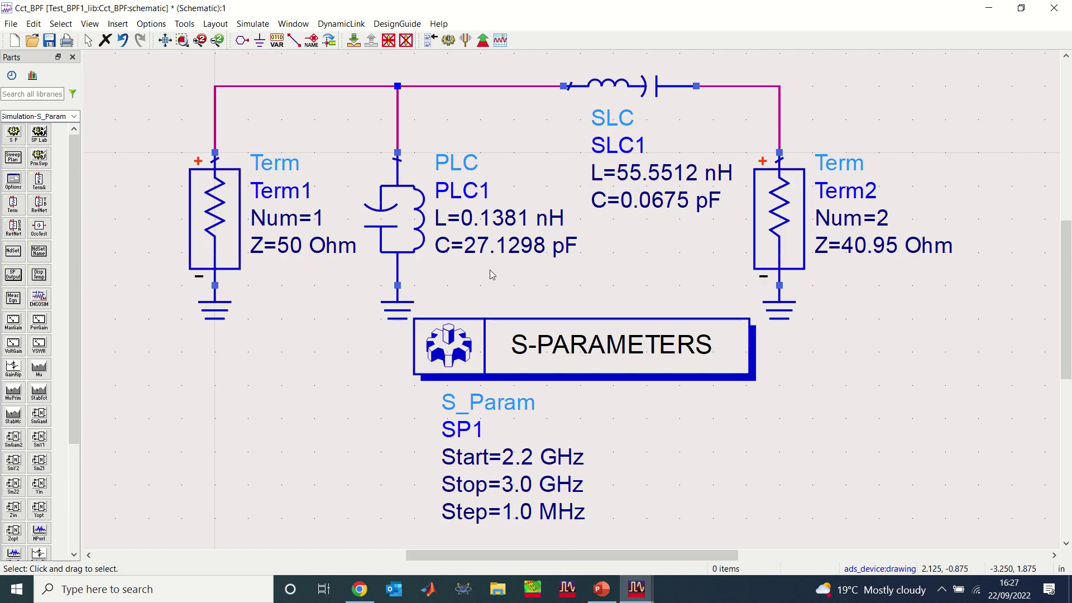
pyautogui.scroll(-2, 491, 274)
pyautogui.scroll(1, 622, 303)
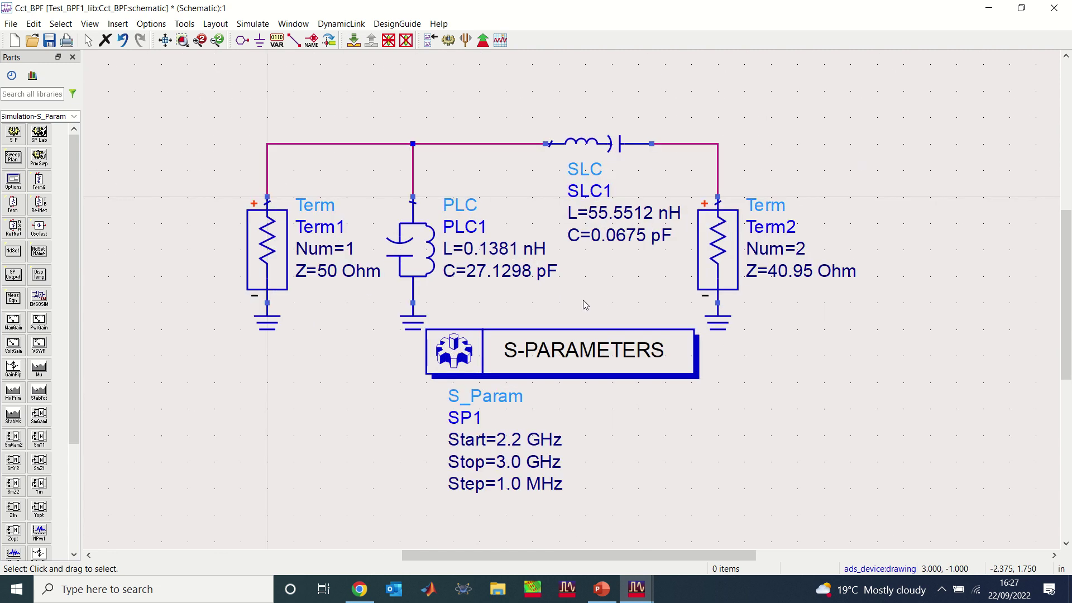
pyautogui.scroll(-1, 585, 304)
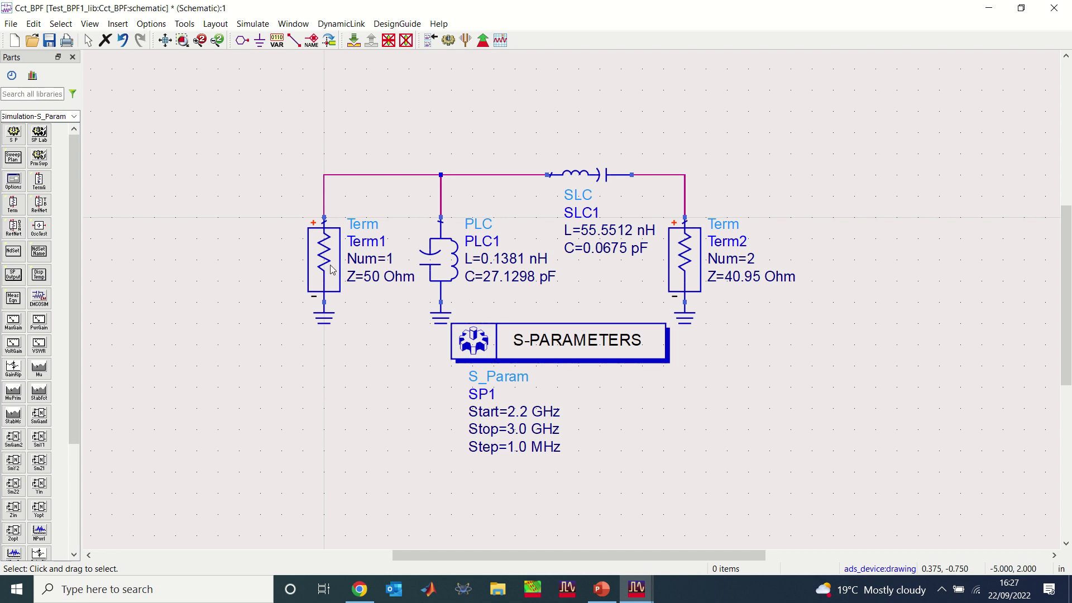
pyautogui.click(448, 40)
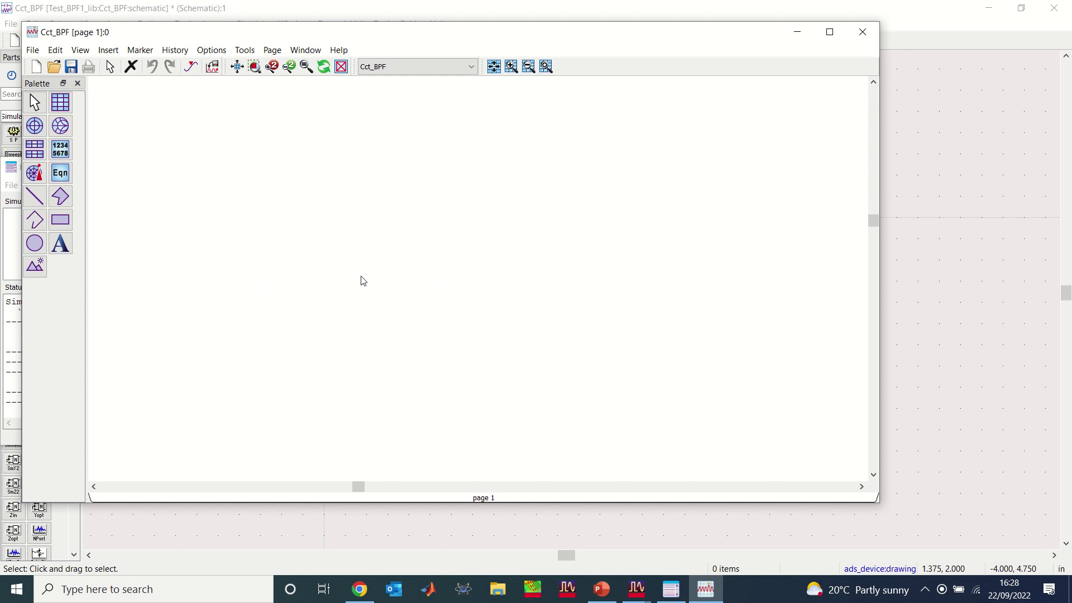
# Step: Add a rectangular plot of S(1,1) and S(2,1) in dB to the data display and maximize its window
pyautogui.click(62, 105)
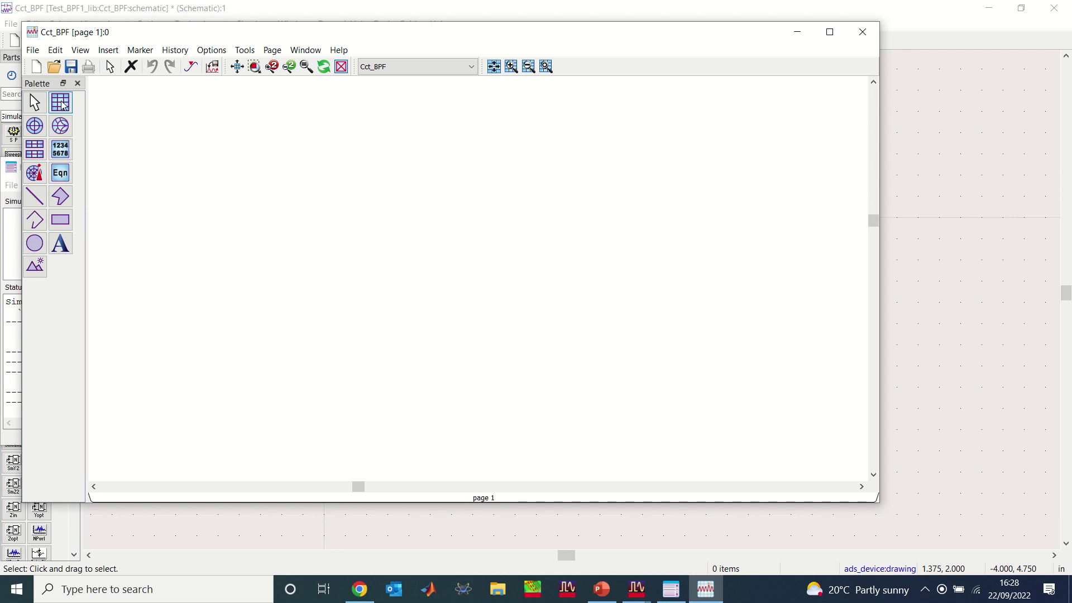
pyautogui.click(255, 167)
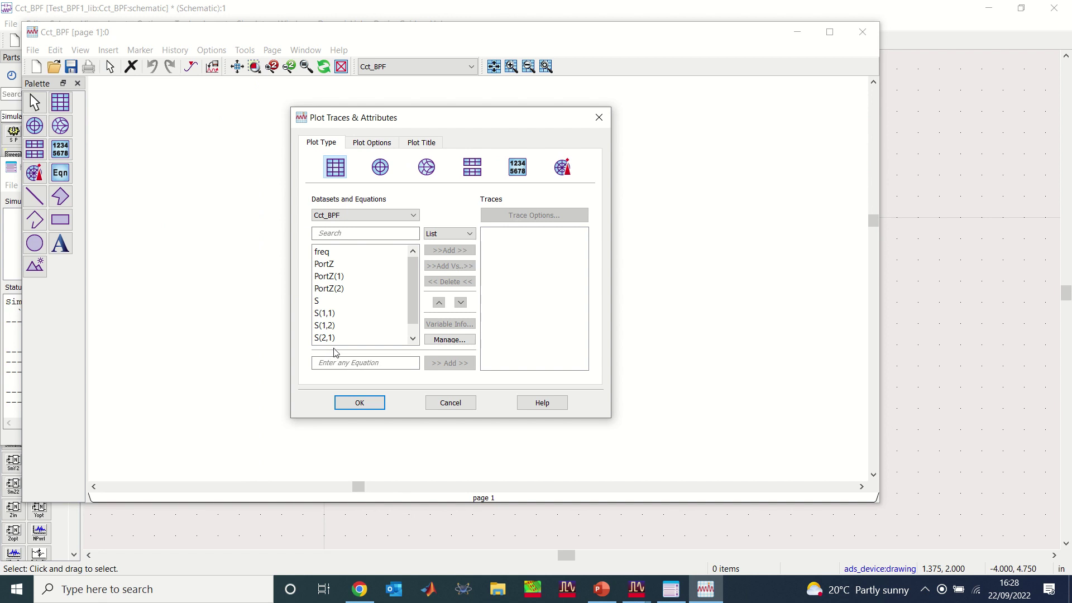
pyautogui.doubleClick(334, 314)
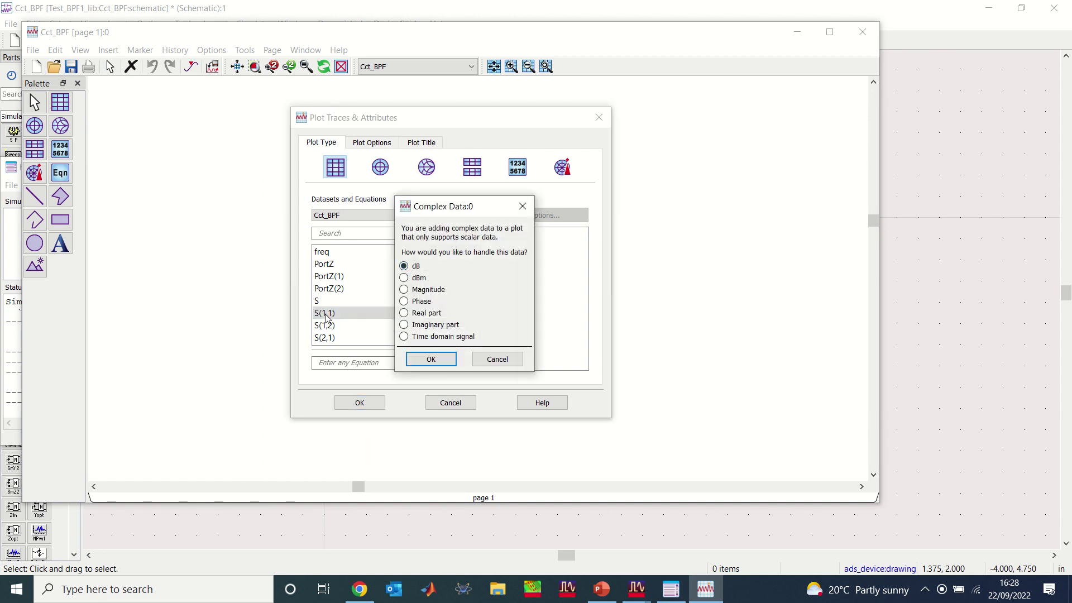
pyautogui.click(431, 359)
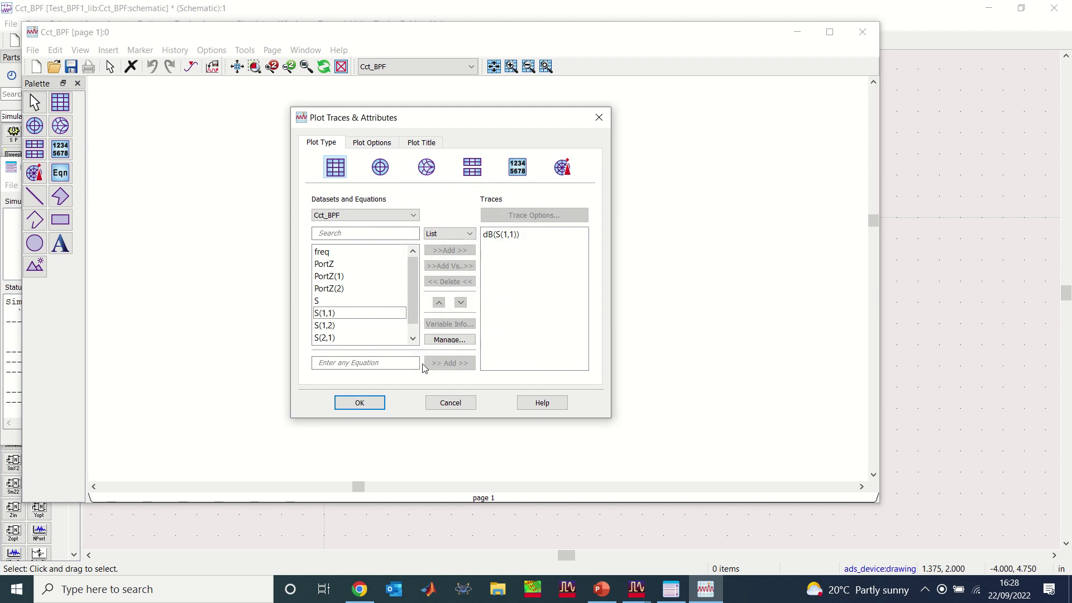
pyautogui.doubleClick(325, 339)
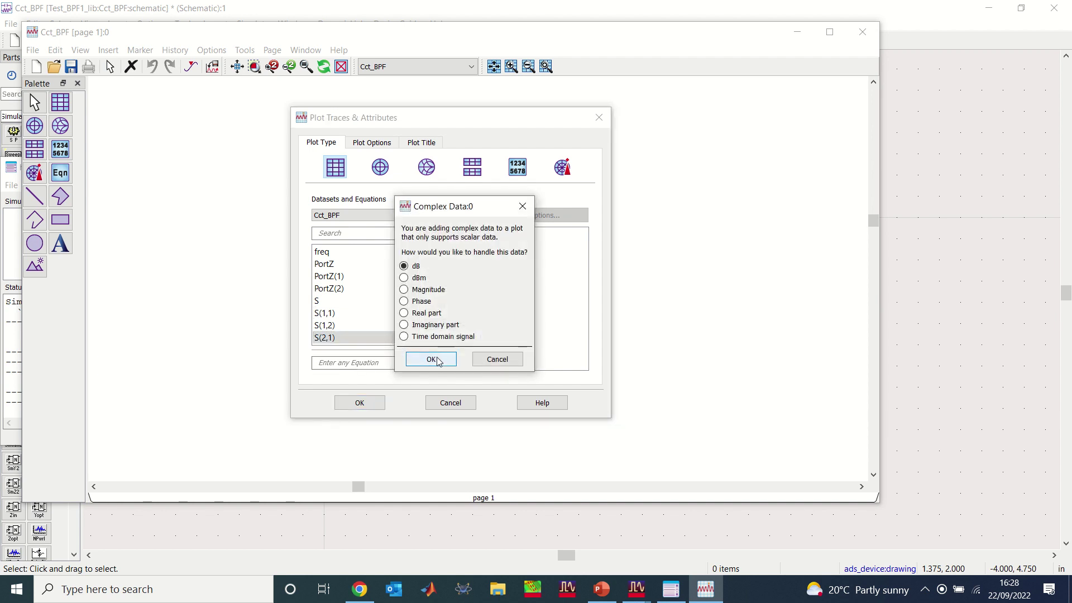
pyautogui.click(431, 360)
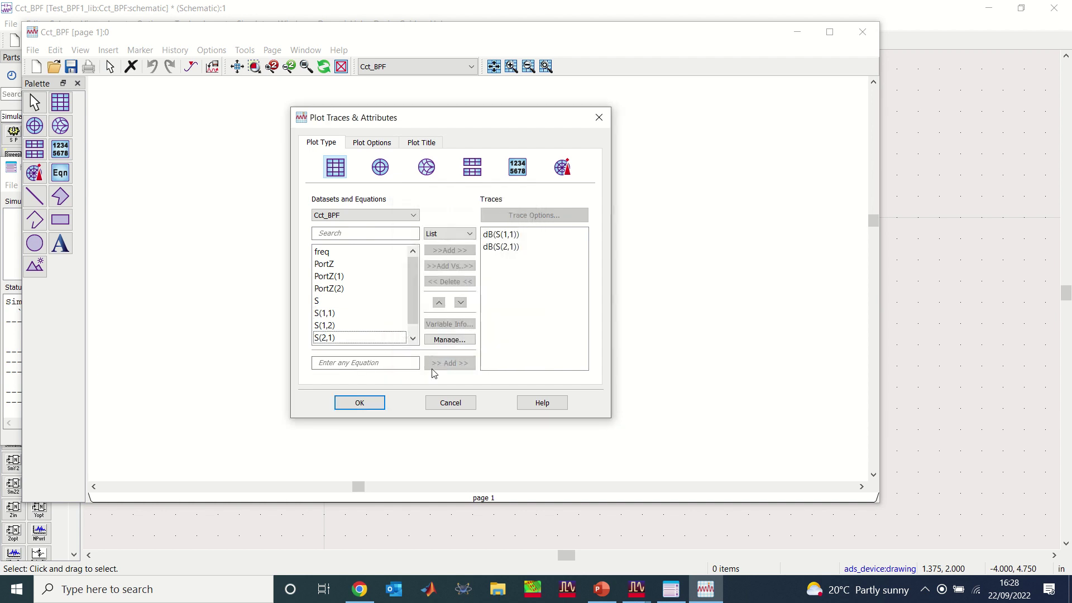
pyautogui.click(366, 405)
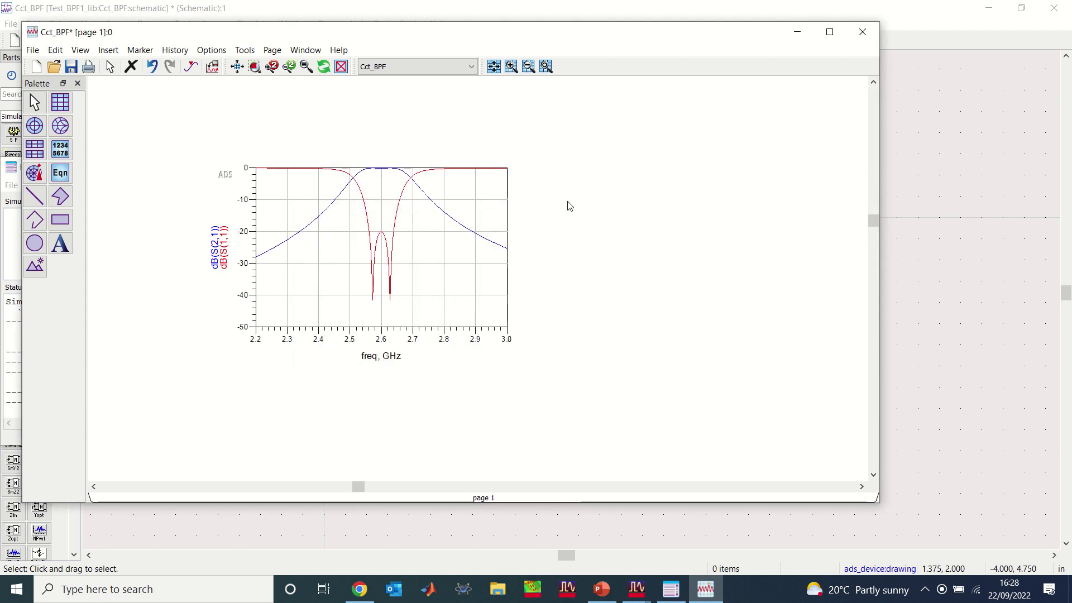
pyautogui.click(828, 33)
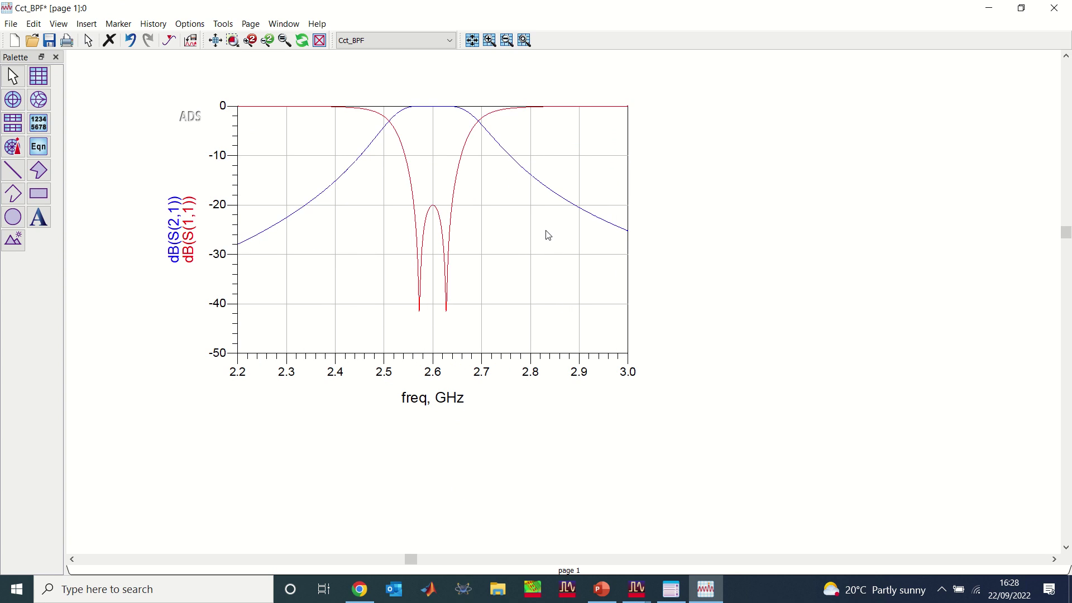
# Step: Set the line thickness of the blue dB(S(2,1)) trace to 1.0 points
pyautogui.doubleClick(526, 173)
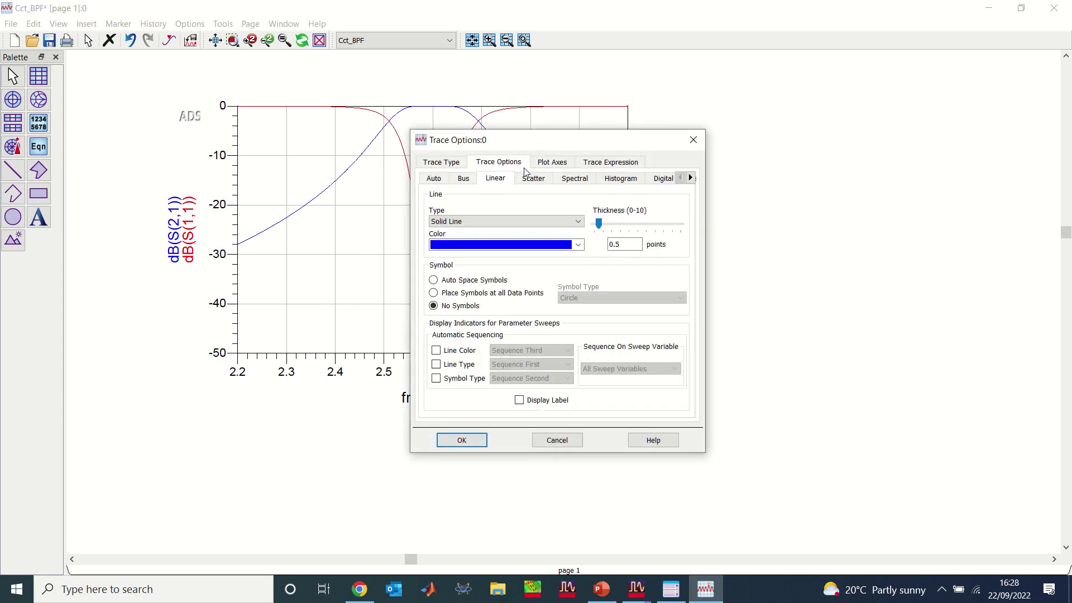
pyautogui.click(624, 246)
pyautogui.press('BackSpace')
pyautogui.write('1.0')
pyautogui.click(453, 441)
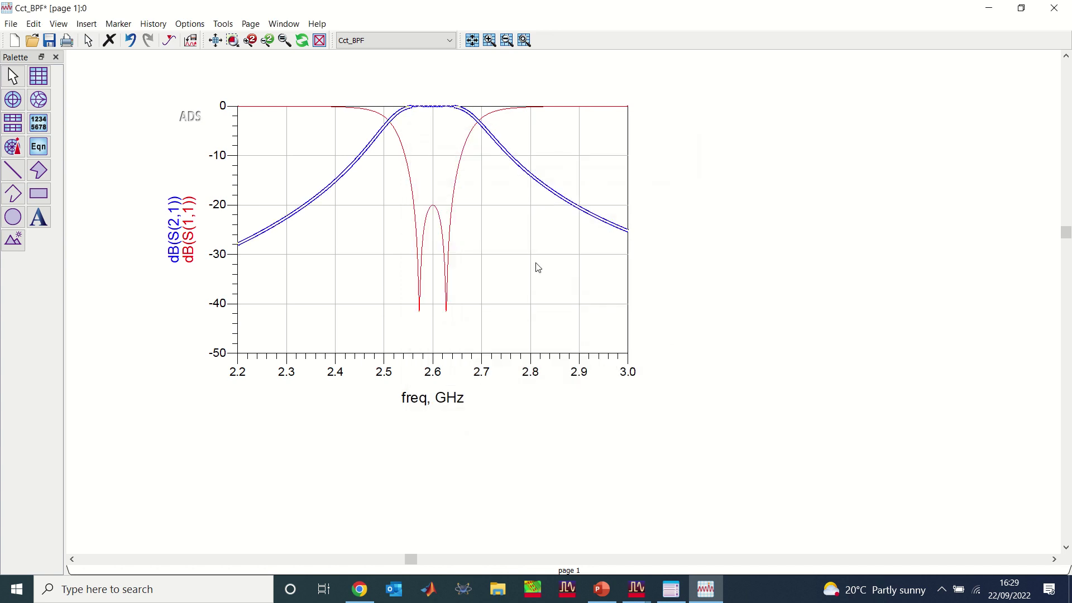
# Step: Set the line thickness of the red dB(S(1,1)) trace to 1.0 points and save the data display
pyautogui.doubleClick(455, 195)
pyautogui.click(625, 246)
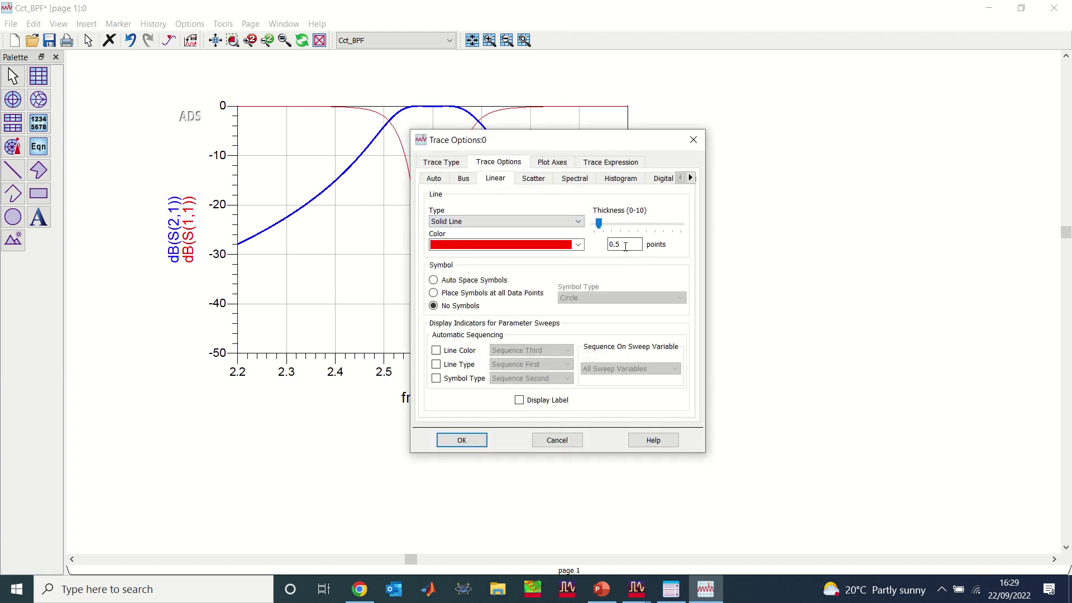
pyautogui.write('0.5')
pyautogui.press('BackSpace')
pyautogui.write('1.0')
pyautogui.click(467, 440)
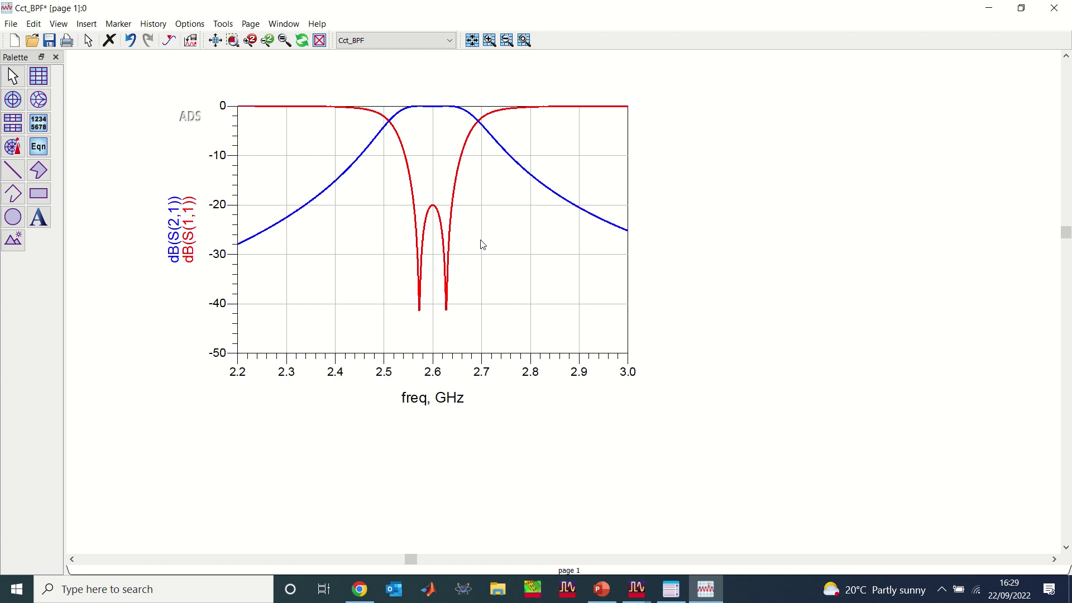
pyautogui.click(49, 40)
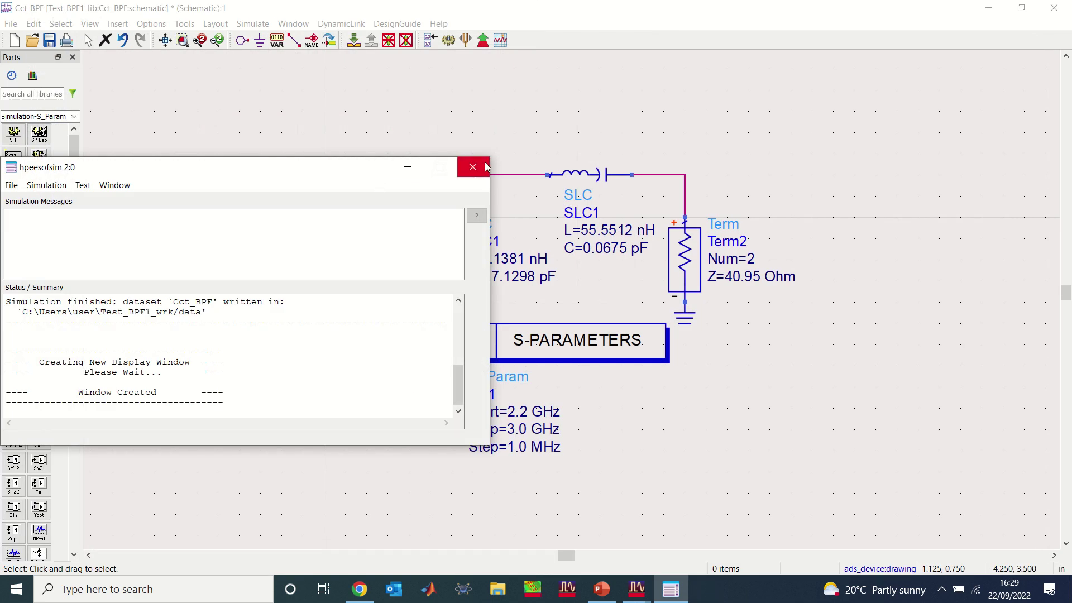
# Step: Close the simulation status window, save the Cct_BPF schematic and close it
pyautogui.click(472, 167)
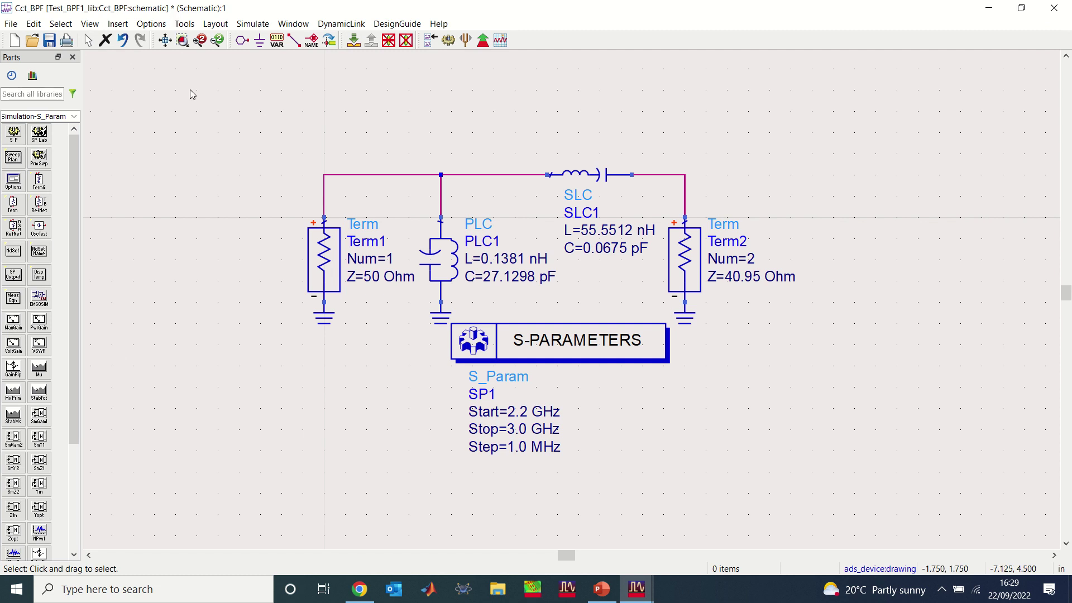
pyautogui.click(50, 42)
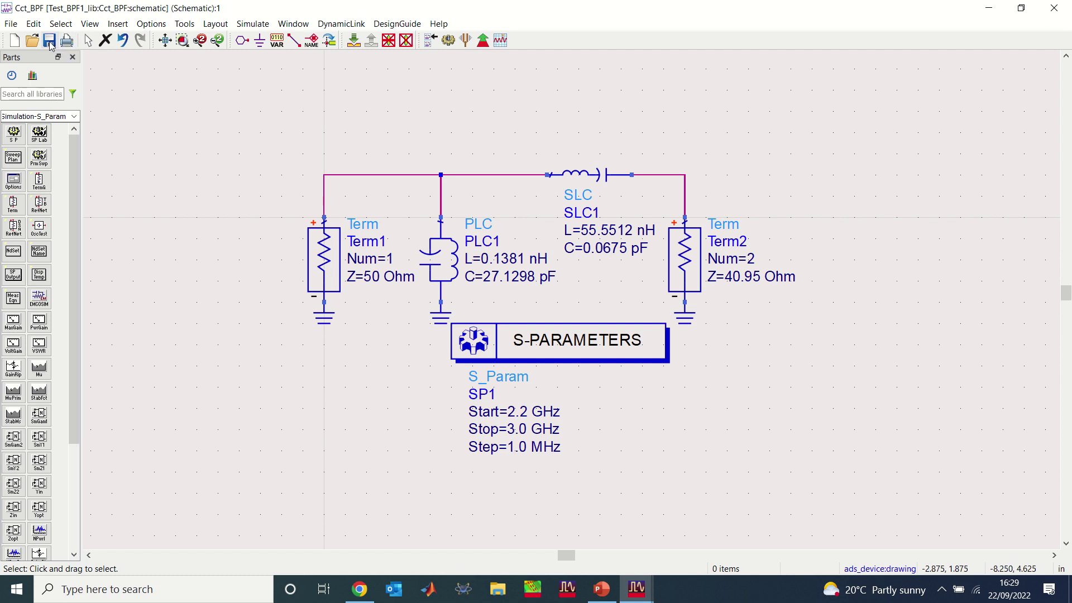
pyautogui.click(1063, 6)
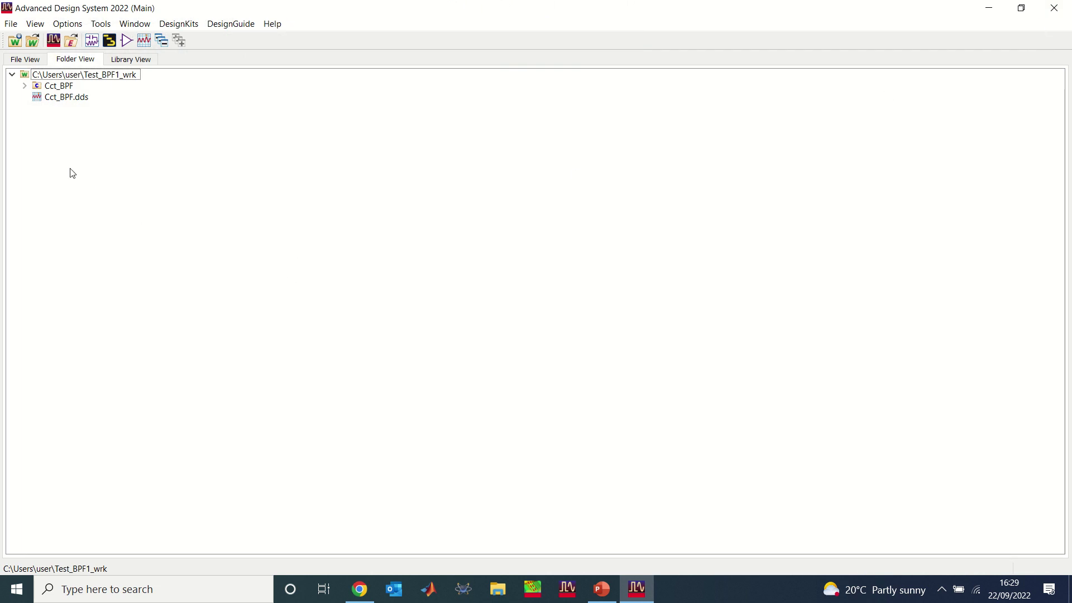
# Step: Expand the Cct_BPF cell in the workspace, reopen the saved Cct_BPF.dds data display and the schematic to check them, and close the schematic
pyautogui.click(24, 86)
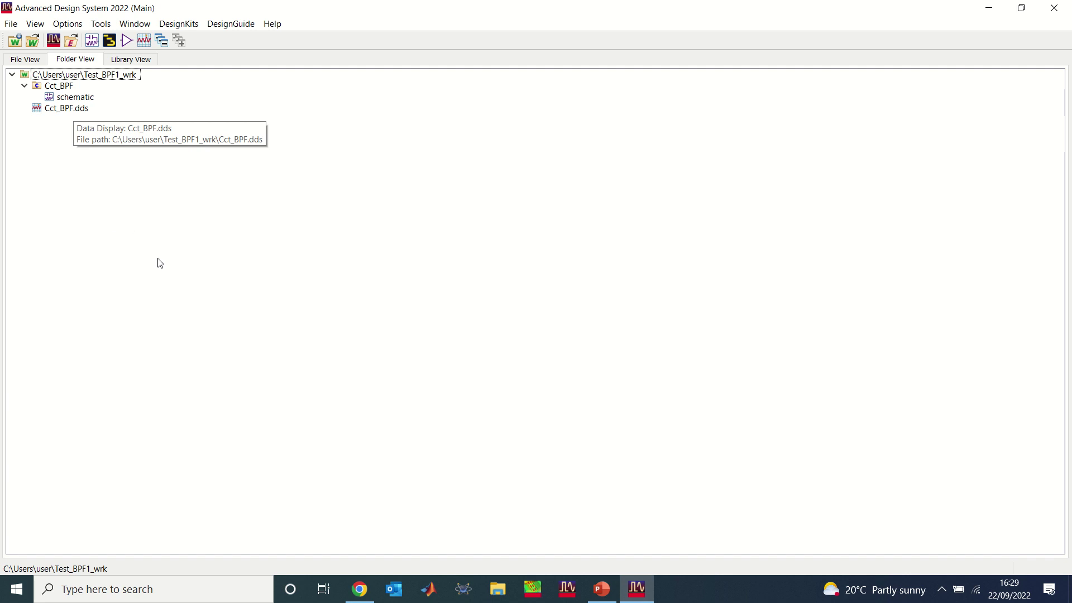
pyautogui.doubleClick(62, 111)
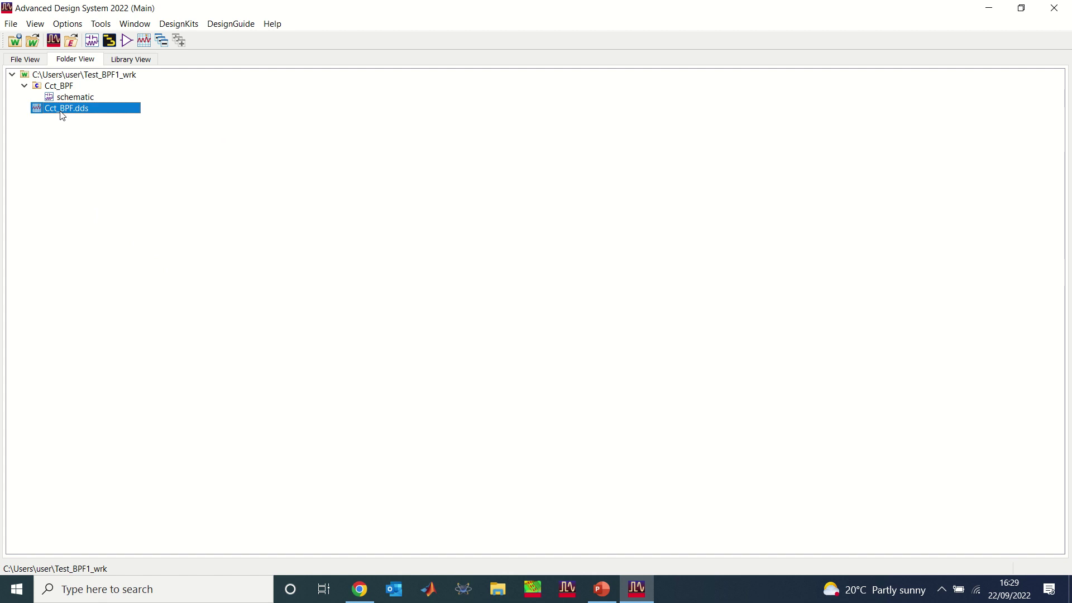
pyautogui.moveTo(606, 15)
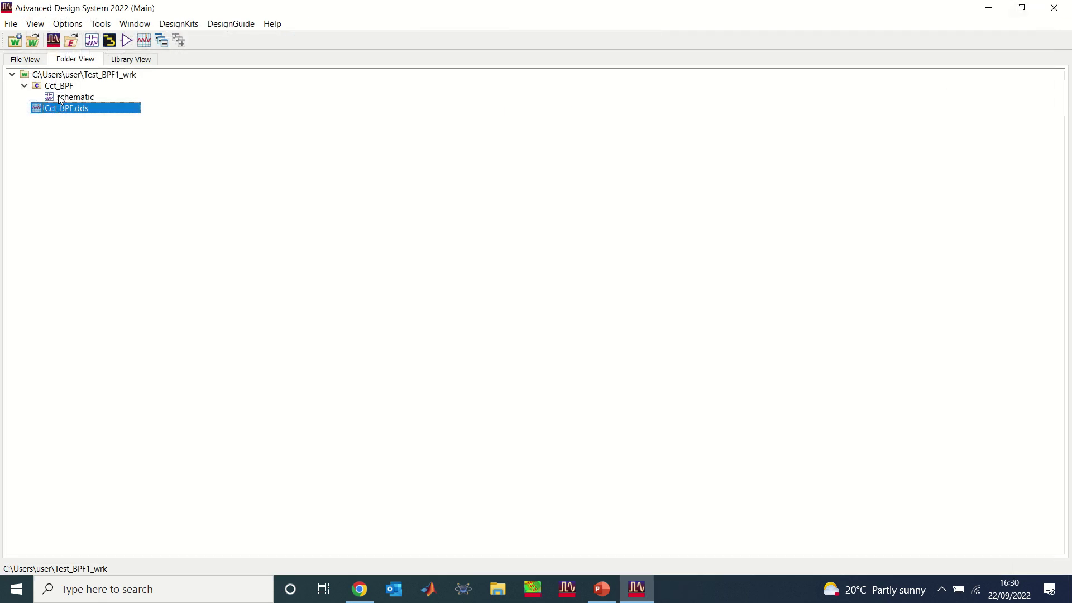
pyautogui.doubleClick(66, 97)
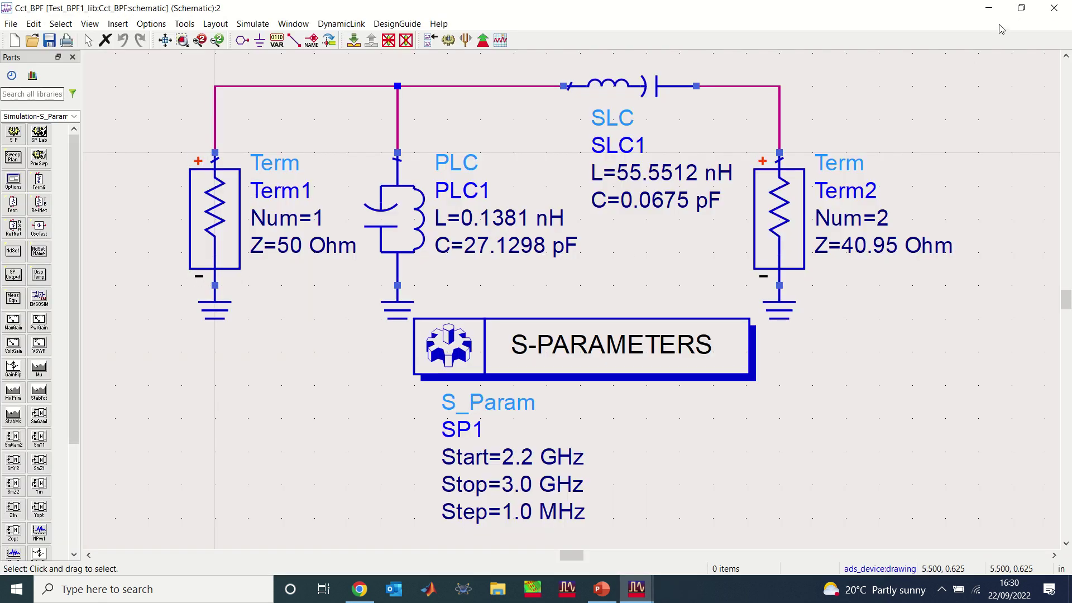
pyautogui.click(1054, 7)
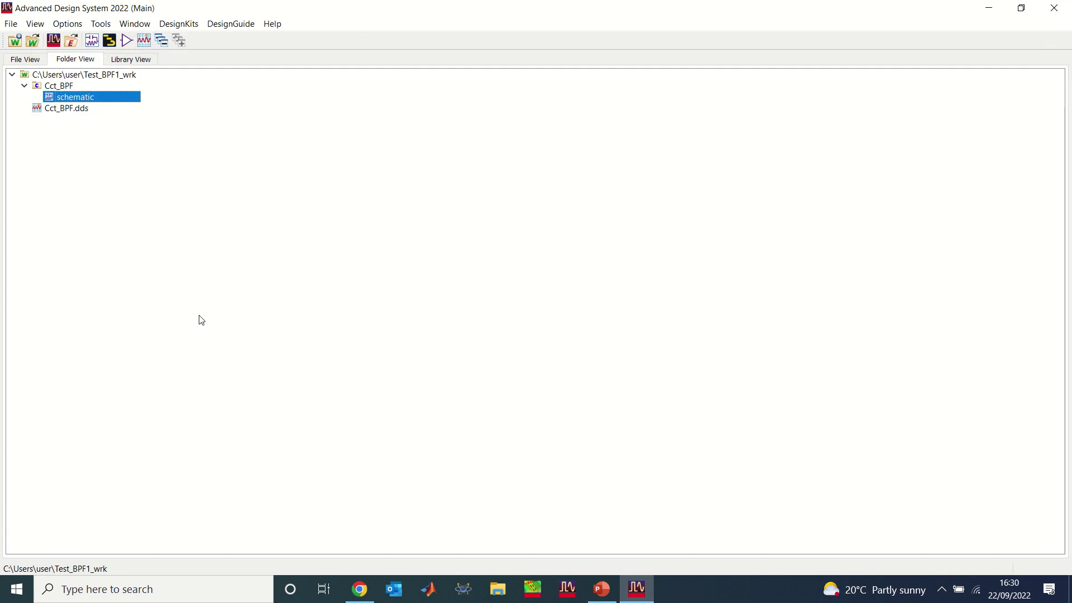